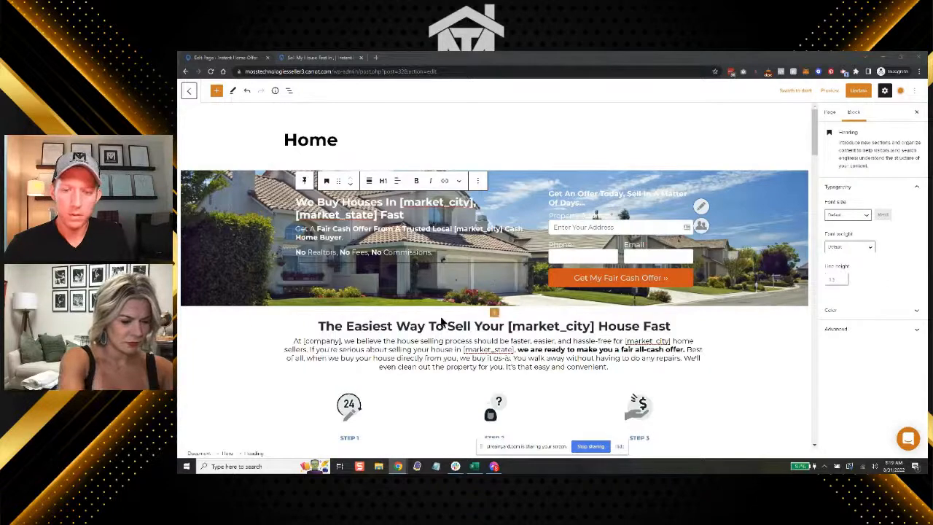
Examine the hero heading and the "The Easiest Way To Sell Your [market_city] House Fast" heading on the Home page
scroll(440, 319, "up", 3)
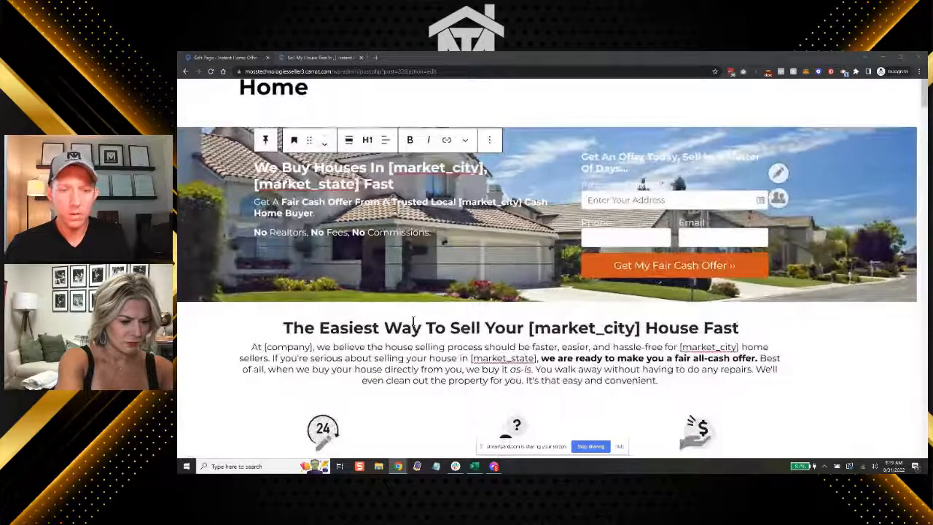
scroll(413, 321, "up", 2)
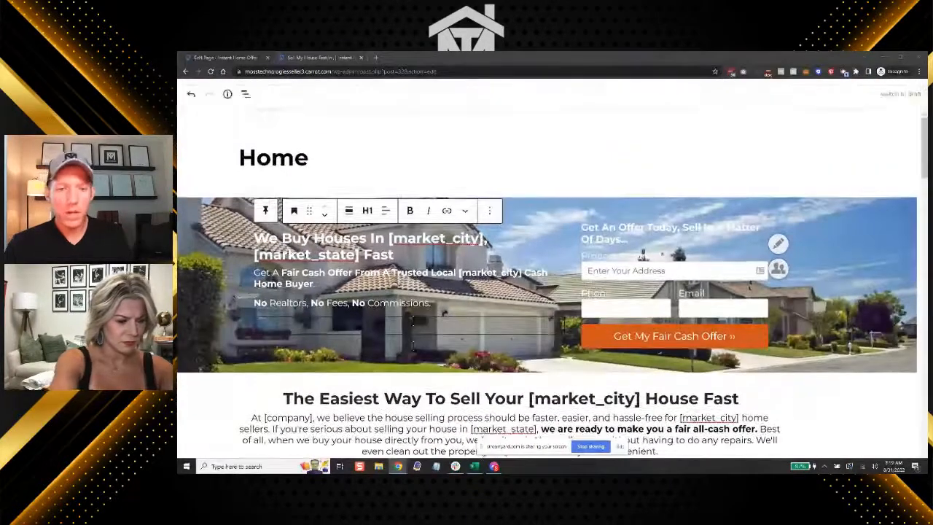
scroll(412, 320, "down", 3)
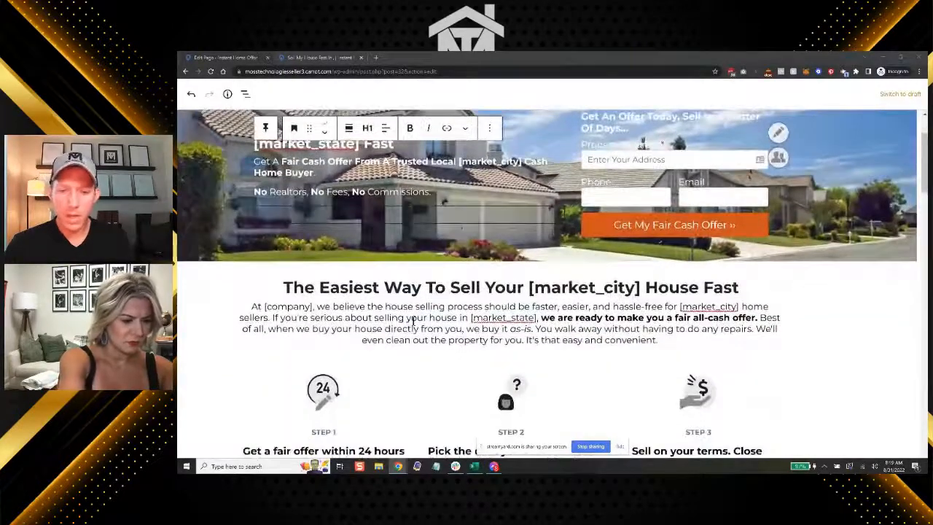
scroll(414, 322, "down", 3)
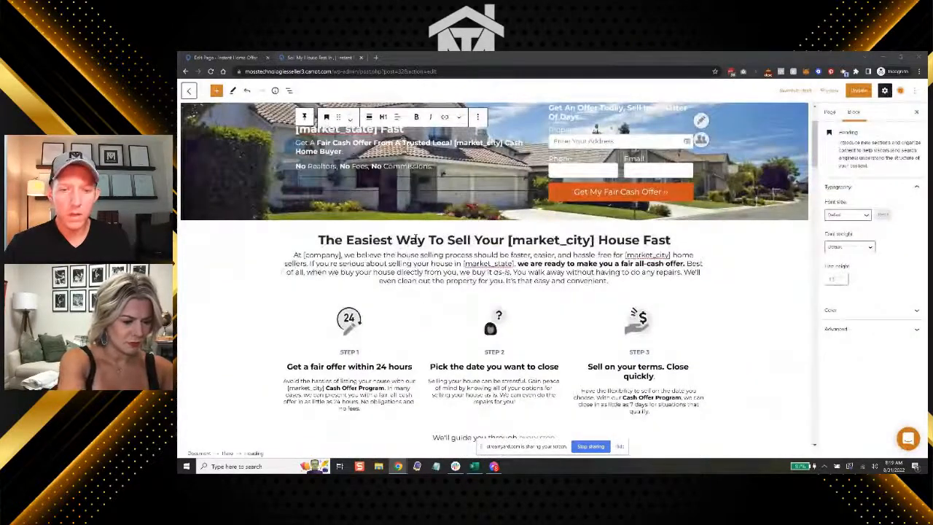
scroll(410, 296, "up", 2)
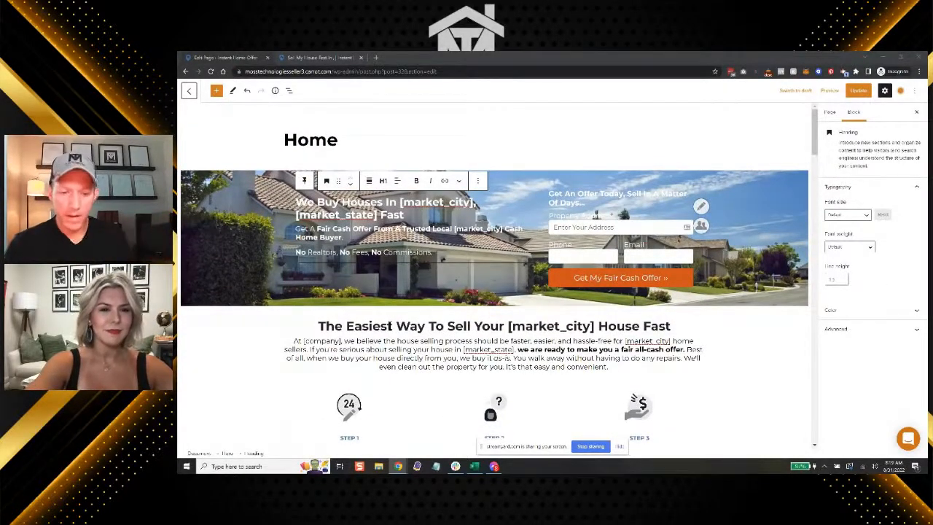
triple_click(388, 326)
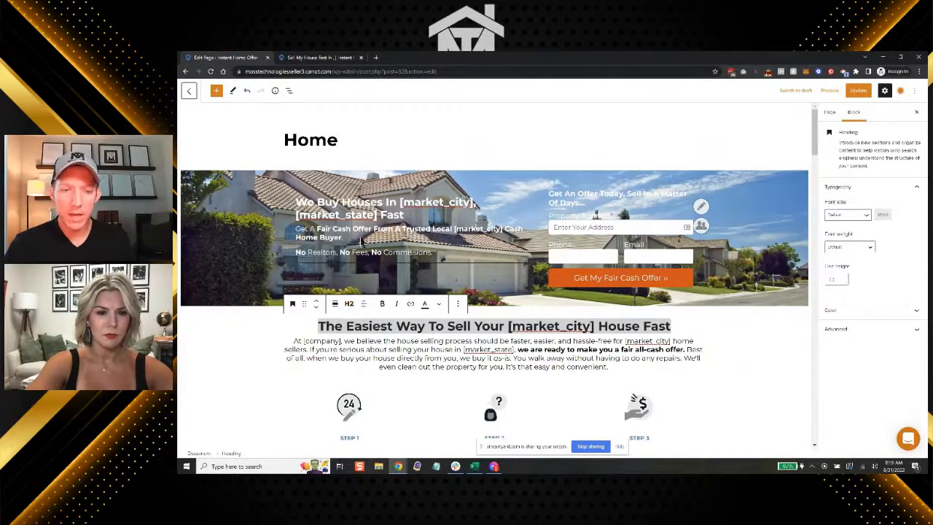
left_click(360, 203)
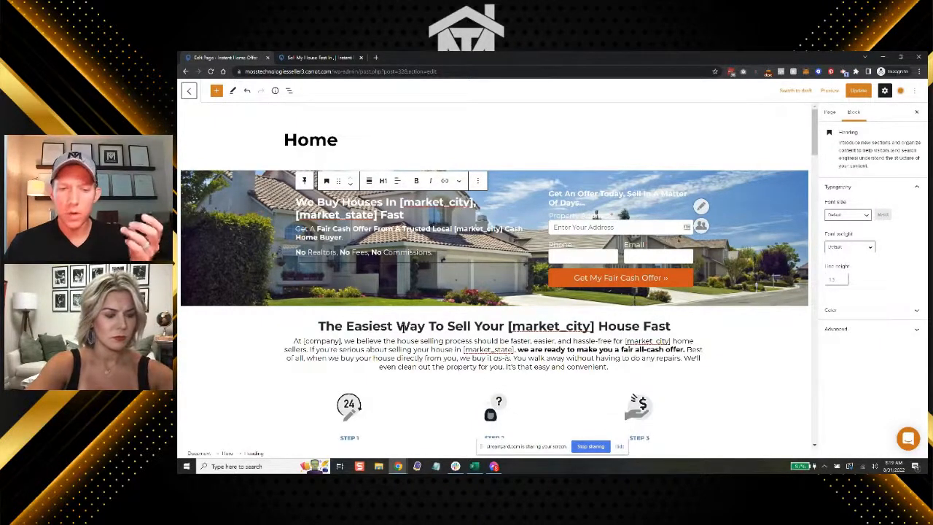
Switch to the page preview and run SEO Minion's on-page SEO analysis on it
left_click(321, 60)
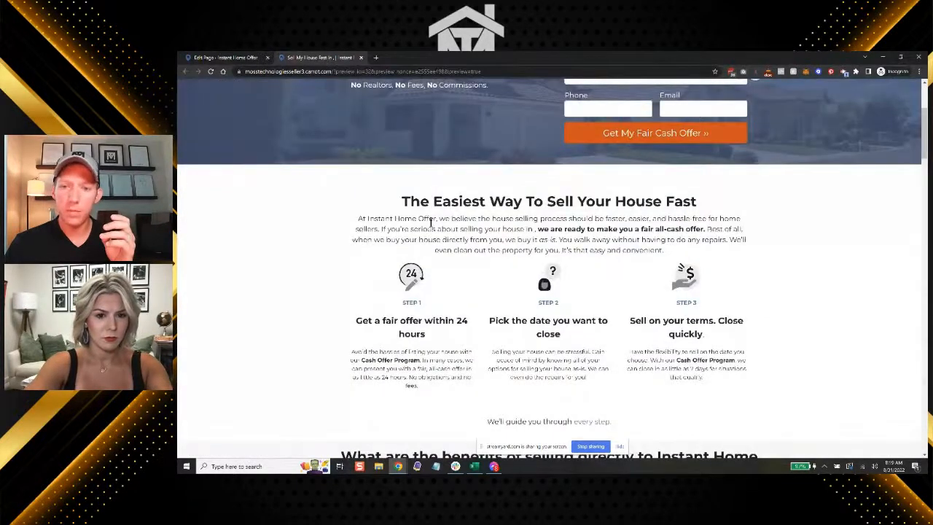
scroll(510, 146, "up", 3)
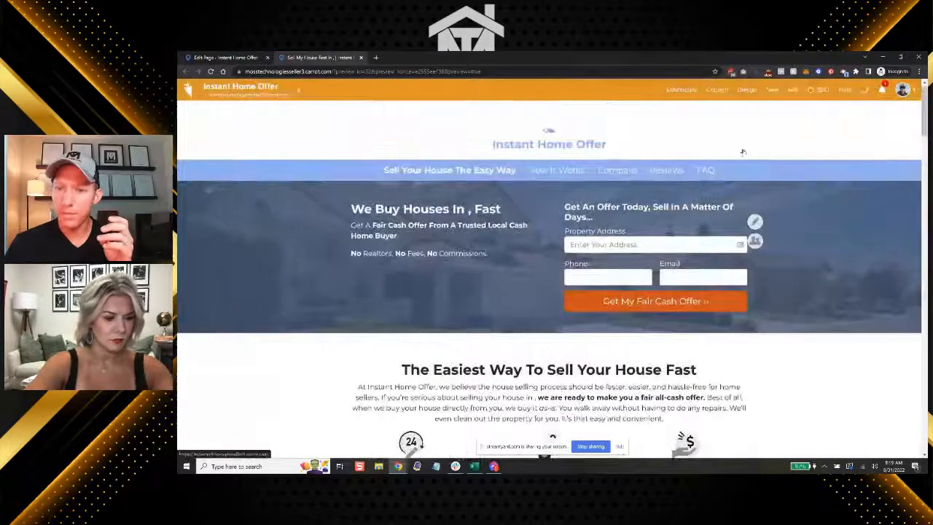
left_click(768, 72)
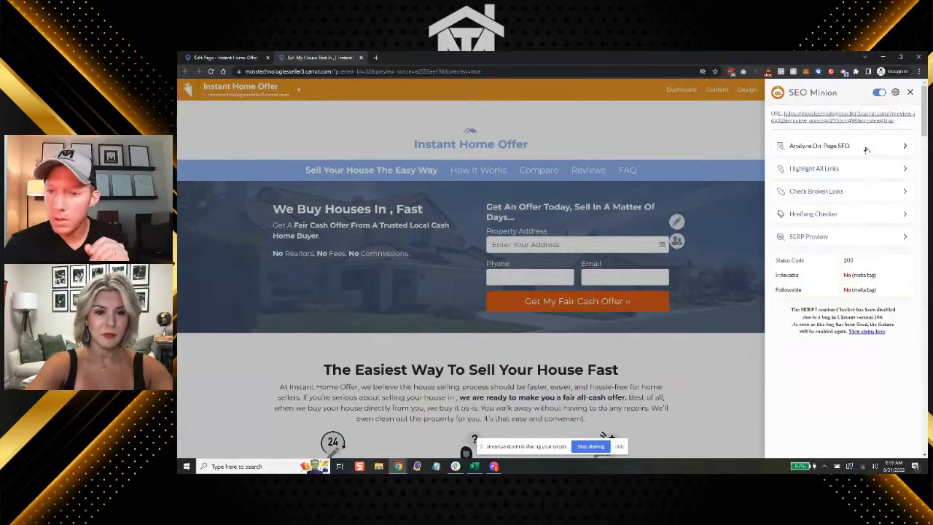
left_click(867, 148)
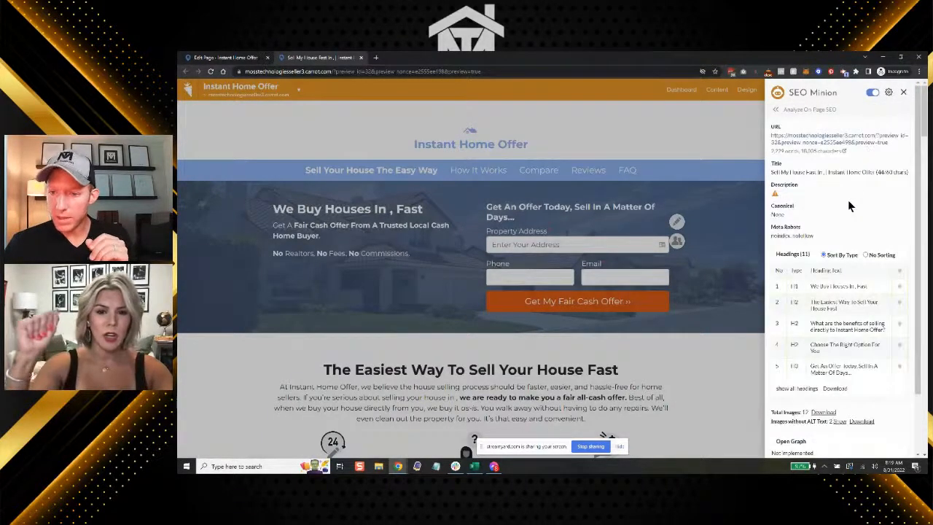
scroll(849, 206, "down", 1)
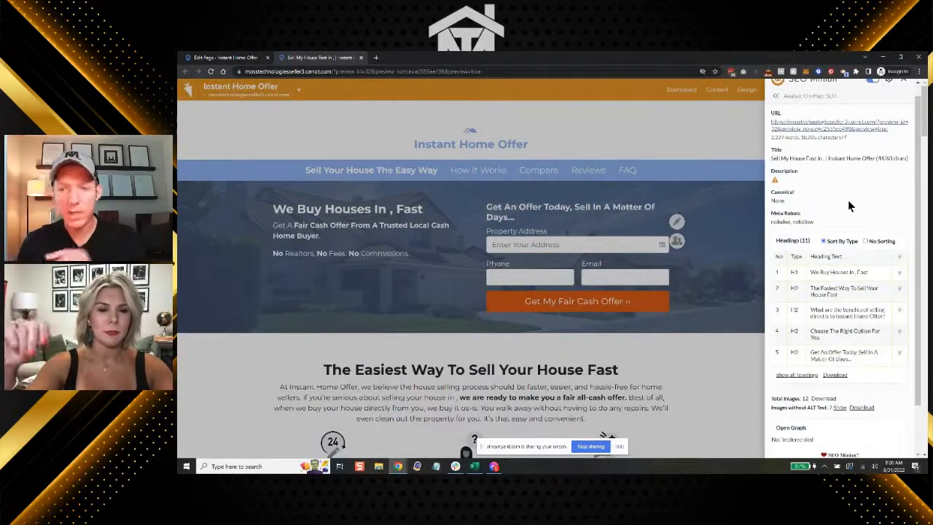
scroll(848, 200, "up", 1)
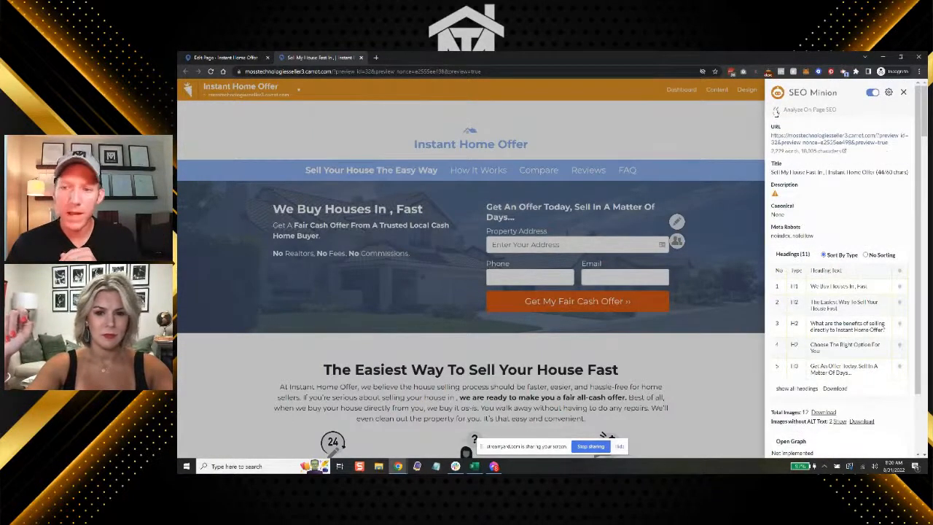
Reopen the on-page SEO analysis and expand its headings list to show all headings
left_click(776, 111)
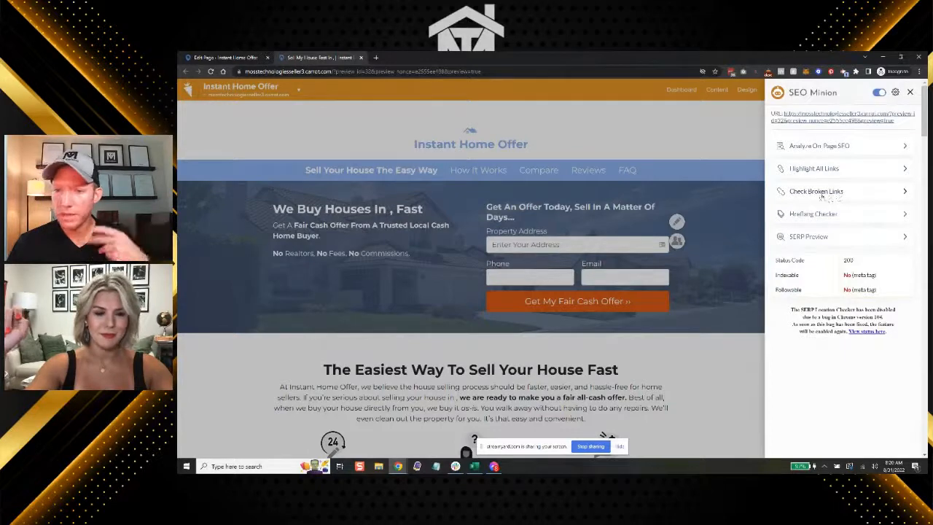
left_click(829, 145)
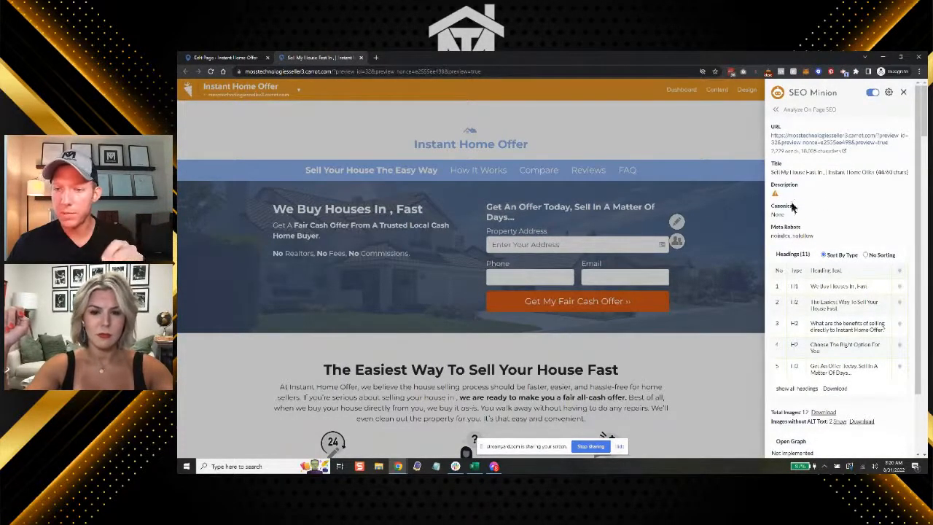
scroll(816, 248, "down", 1)
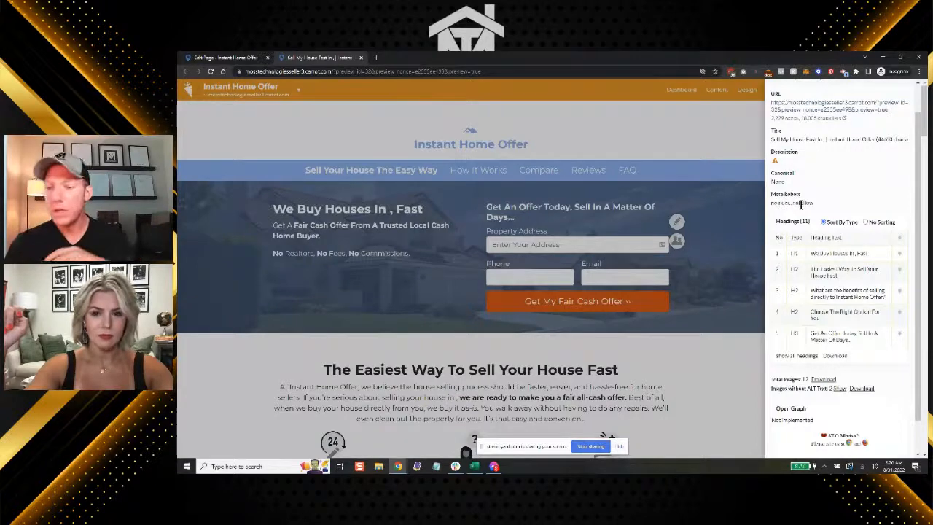
scroll(800, 204, "down", 1)
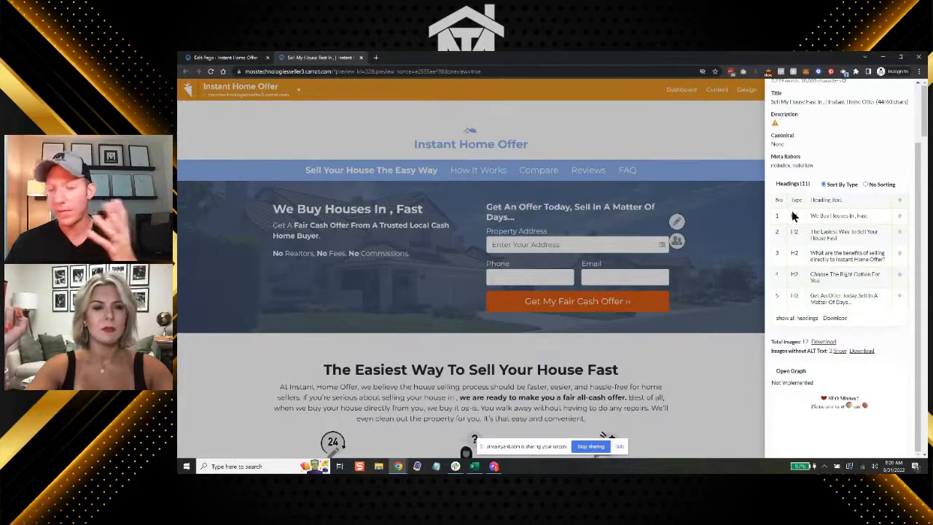
left_click(794, 319)
Examine the full list of page headings and their H1 to H4 types, enlarging the view to read it
scroll(815, 304, "down", 1)
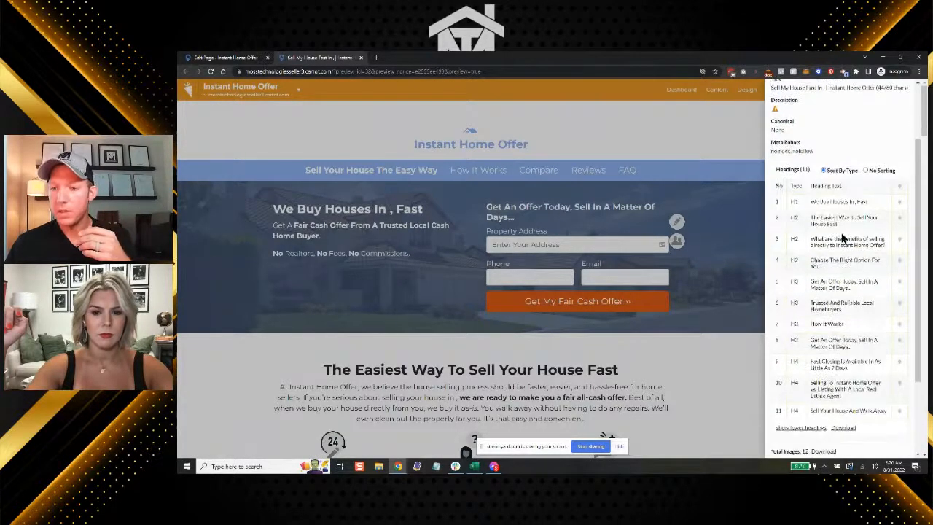
scroll(843, 238, "up", 5)
scroll(859, 234, "right", 1)
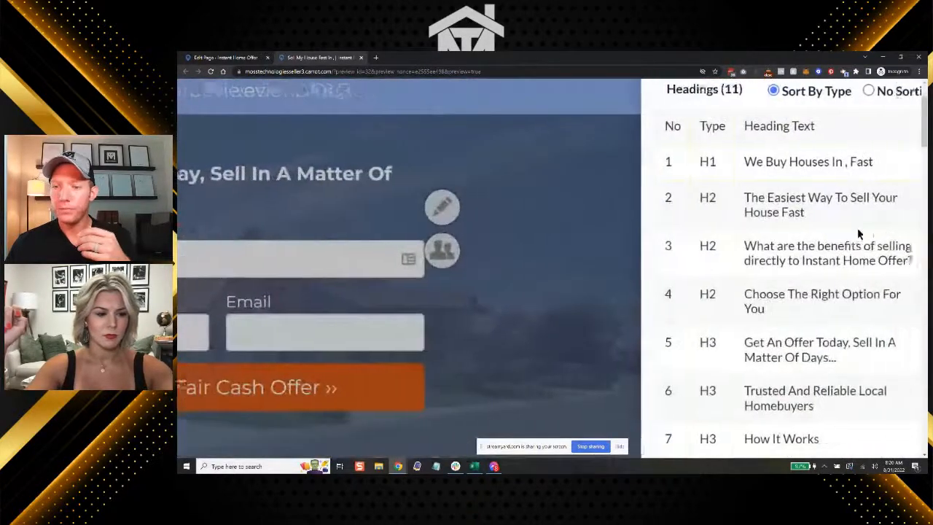
scroll(859, 234, "down", 5)
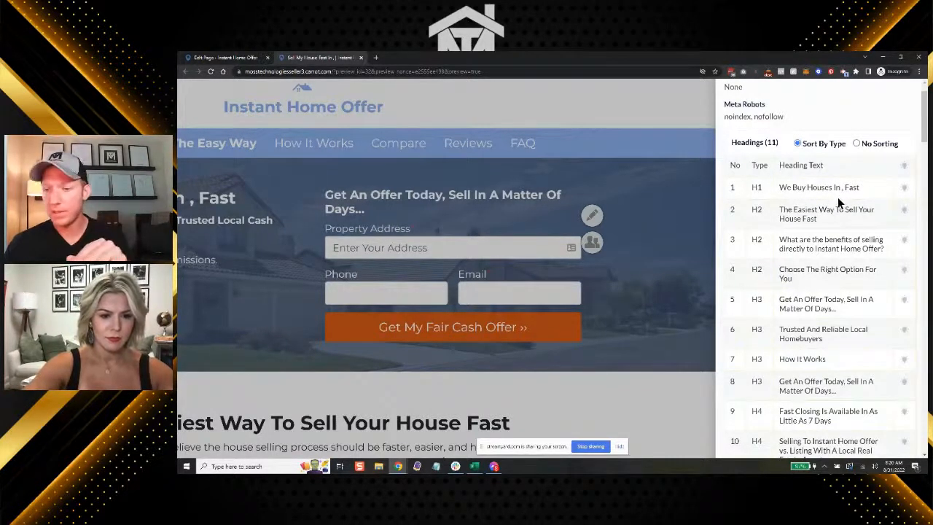
scroll(838, 201, "down", 3)
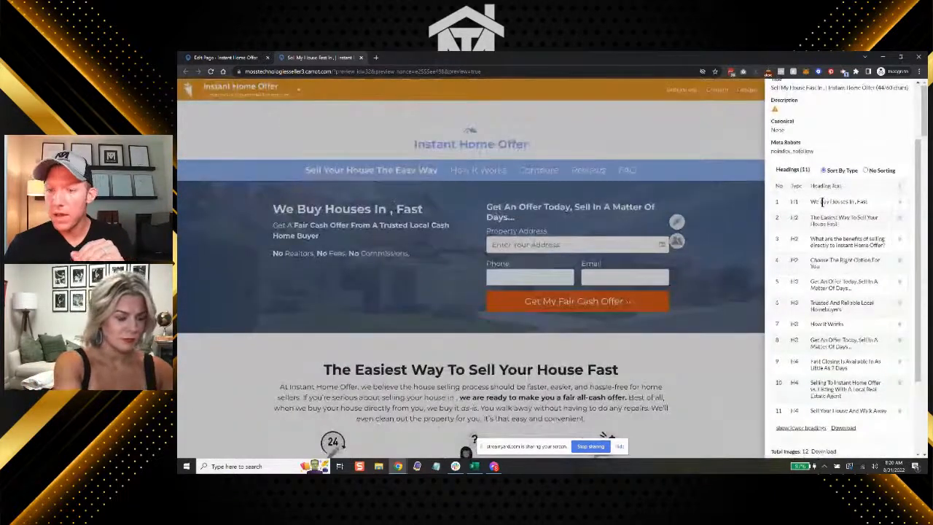
scroll(816, 205, "down", 1)
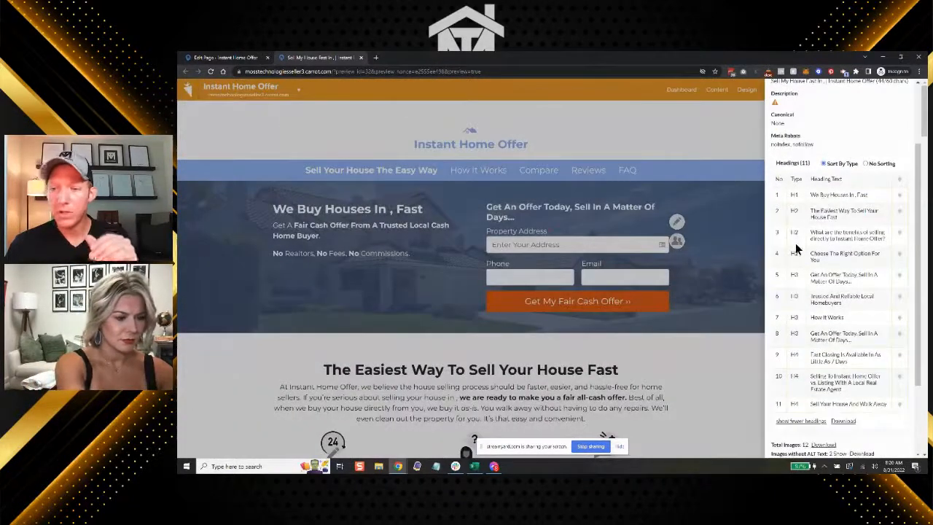
In the page editor, change the "The Easiest Way To Sell Your [market_city] House Fast" heading to level H1
left_click(237, 59)
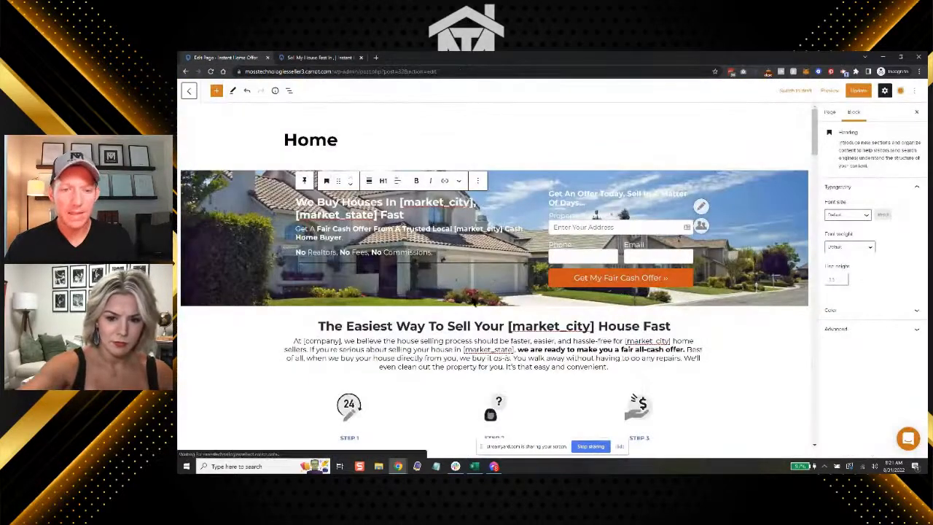
scroll(448, 349, "down", 1)
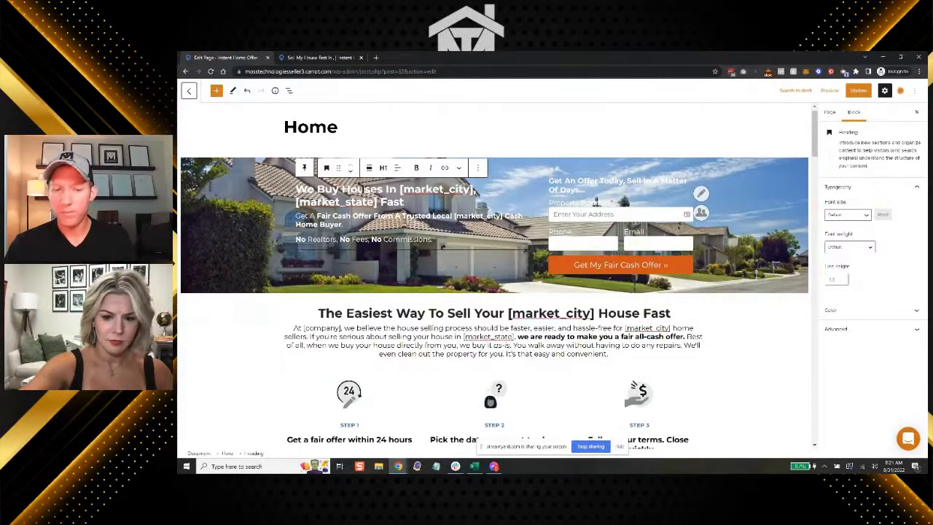
triple_click(413, 315)
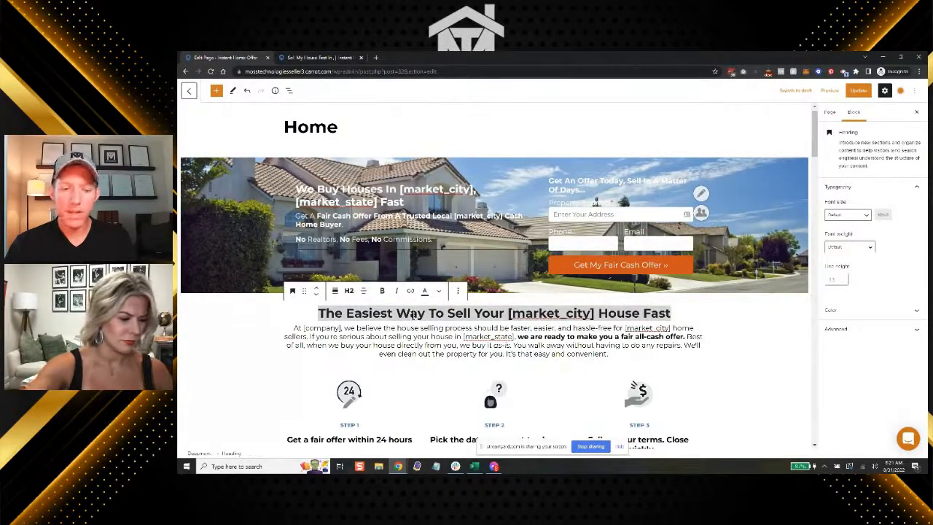
left_click(392, 329)
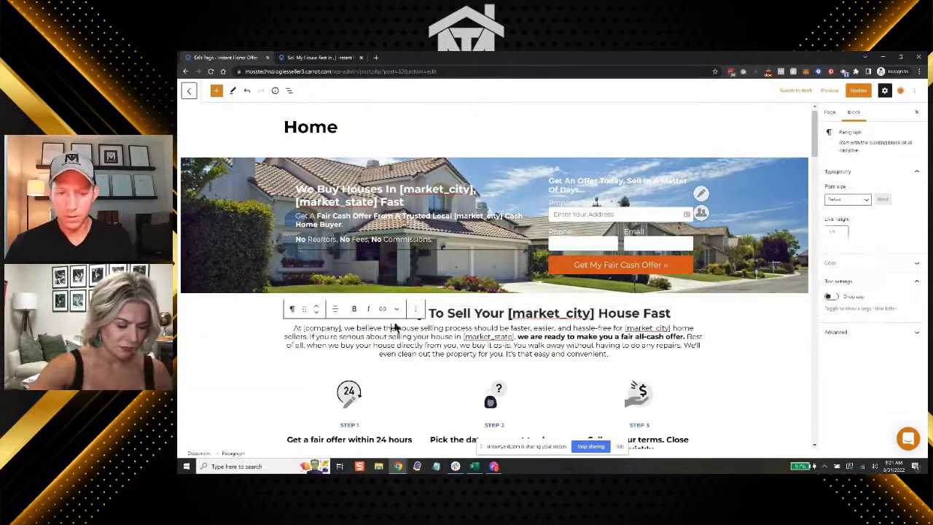
triple_click(458, 313)
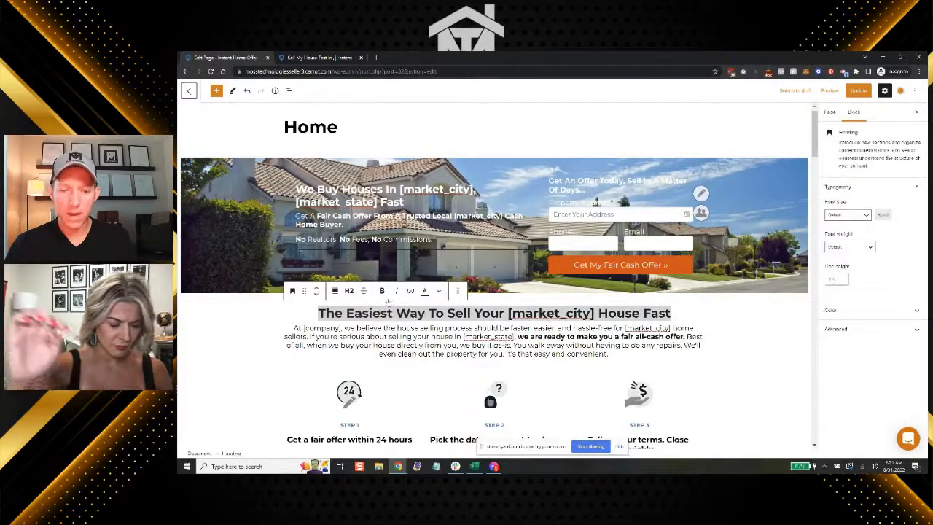
left_click(348, 291)
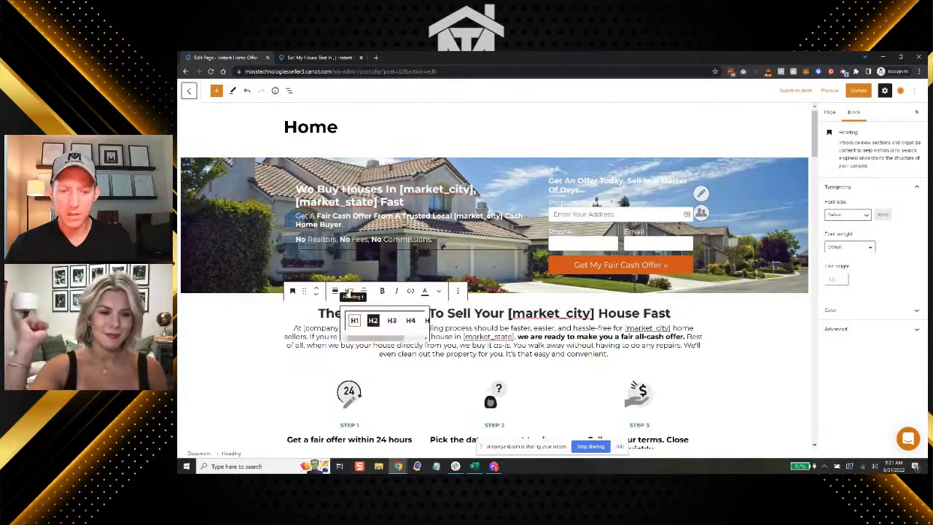
left_click(354, 321)
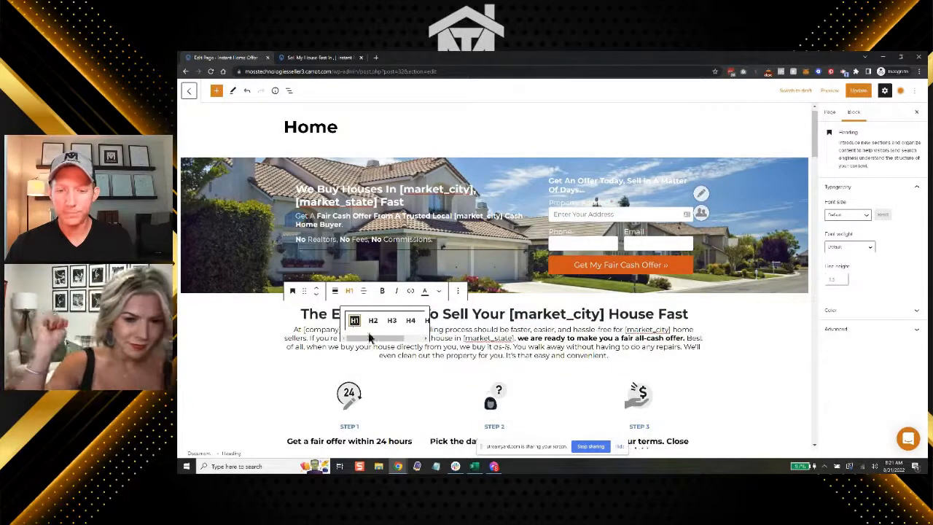
left_click(430, 347)
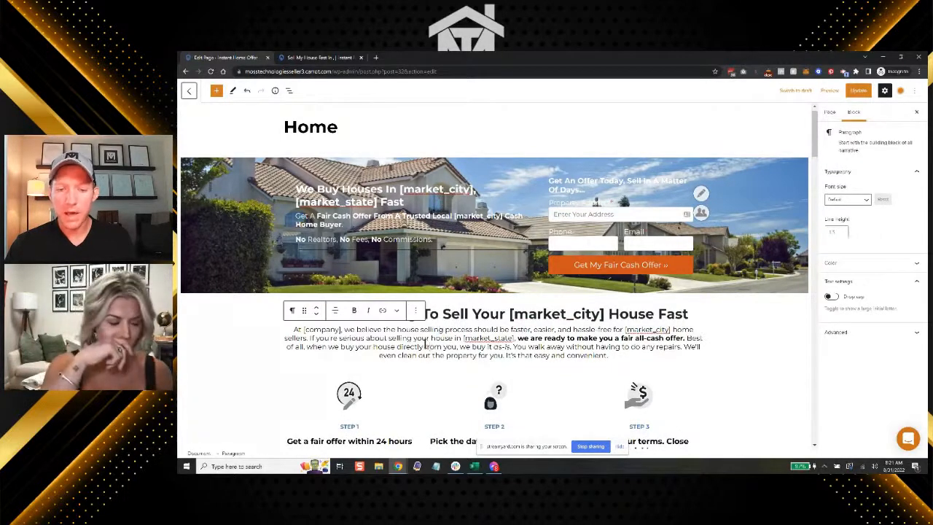
left_click(435, 390)
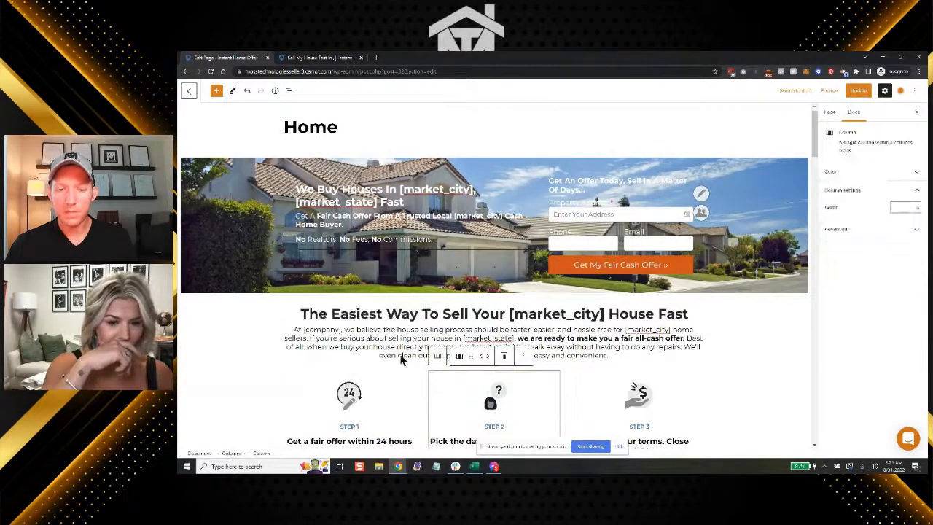
Set the font size of the "The Easiest Way To Sell Your [market_city] House Fast" heading to Larger
scroll(403, 338, "down", 1)
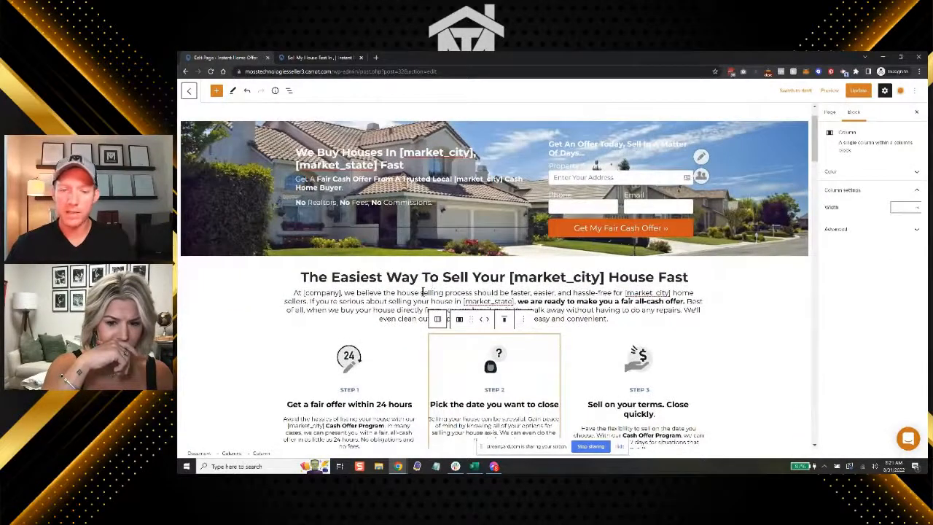
scroll(405, 301, "down", 1)
scroll(407, 305, "down", 1)
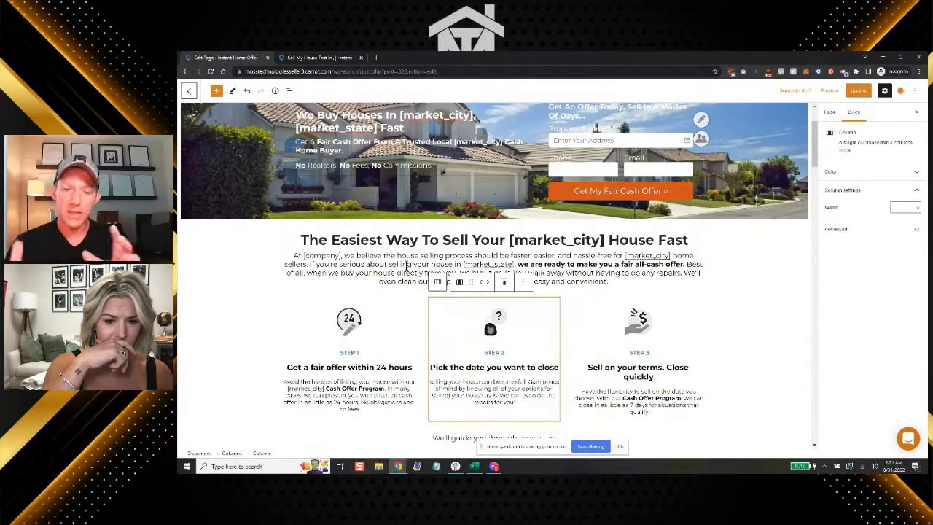
scroll(406, 265, "up", 1)
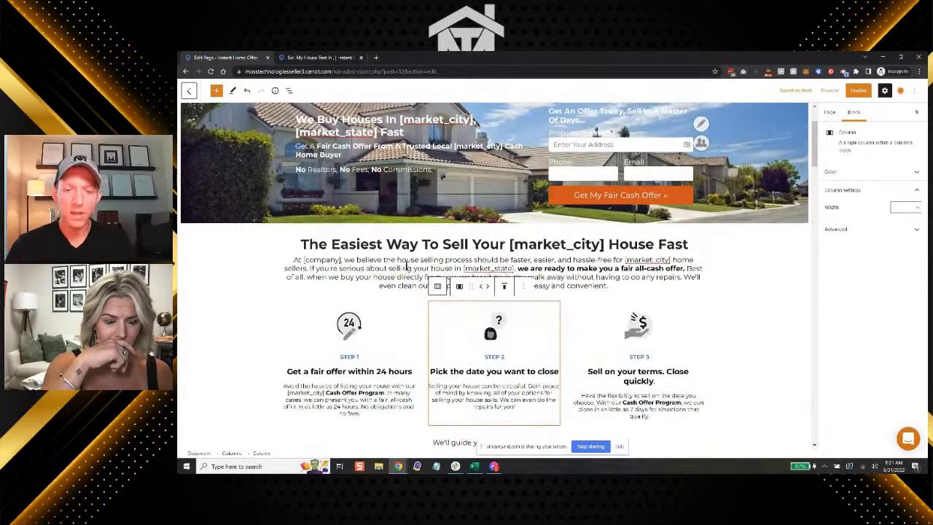
triple_click(374, 242)
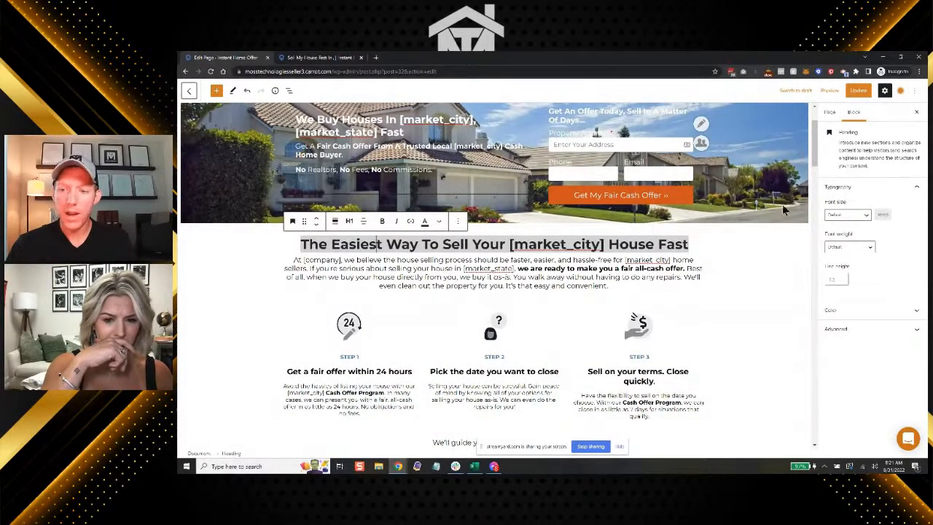
left_click(847, 215)
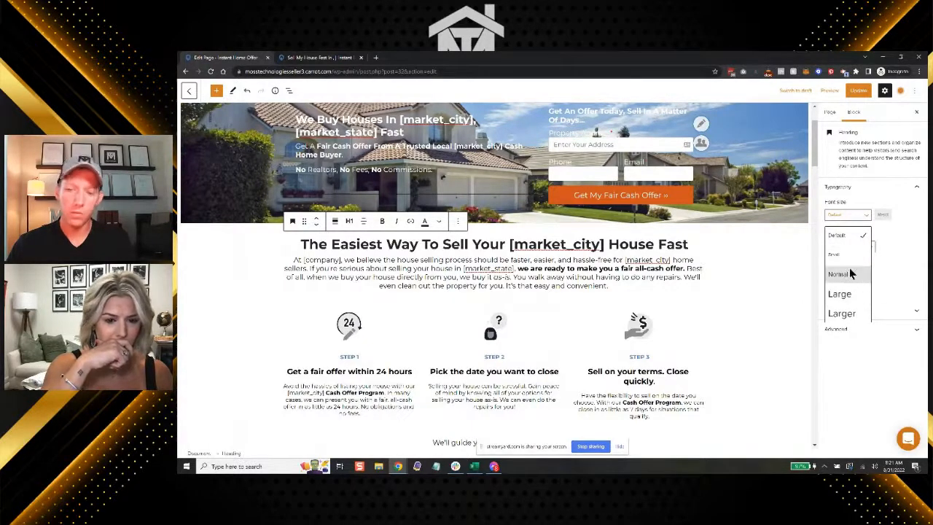
left_click(842, 313)
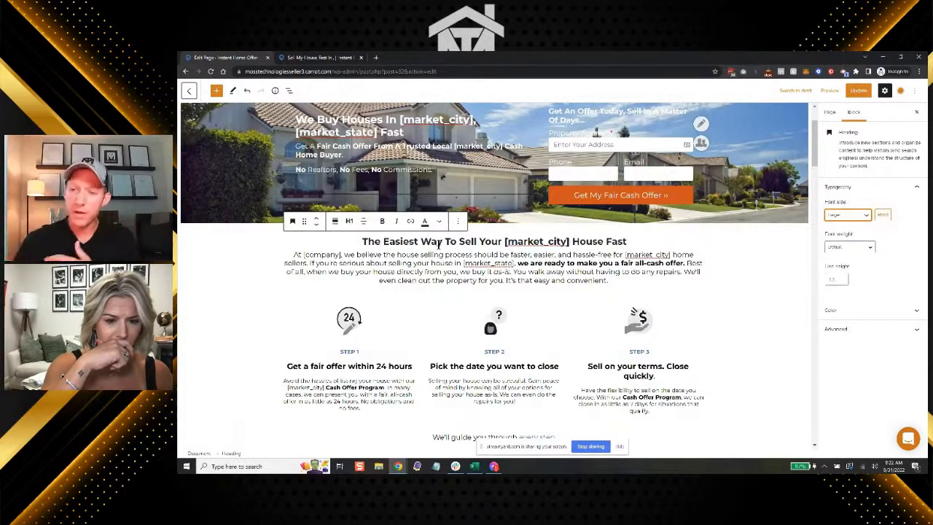
left_click(833, 216)
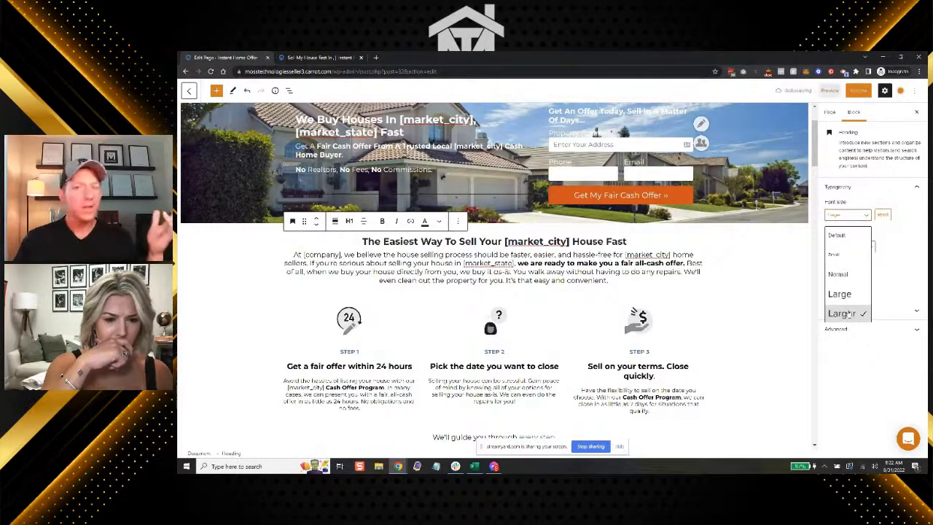
left_click(846, 314)
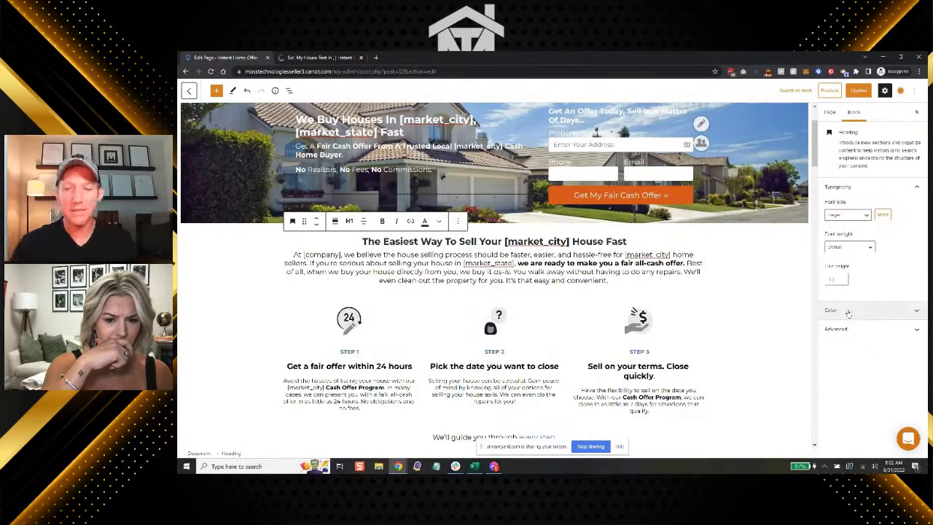
left_click(850, 215)
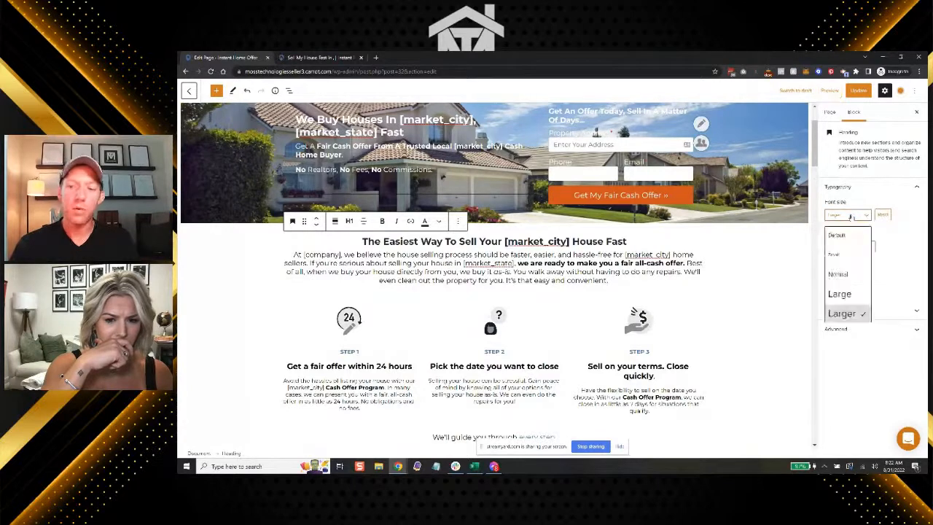
left_click(569, 267)
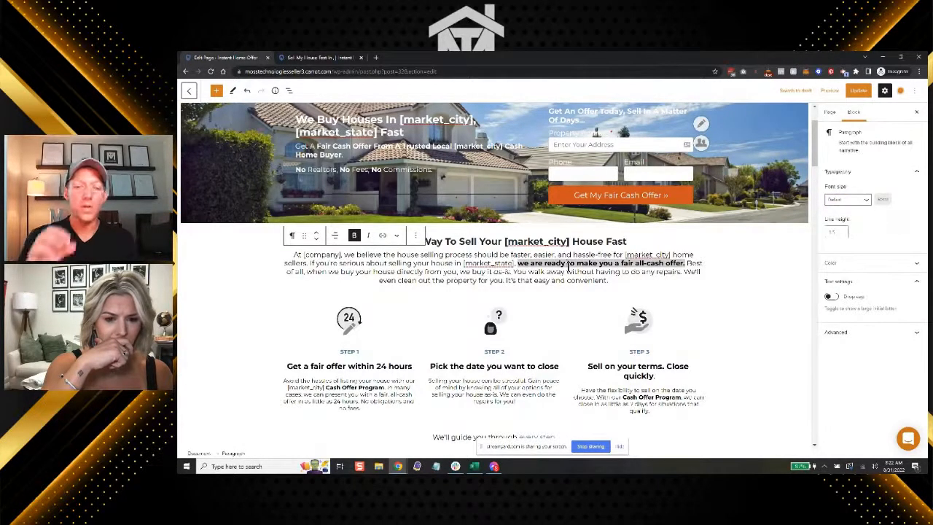
Return the "The Easiest Way To Sell Your [market_city] House Fast" heading to the Default font size
triple_click(488, 239)
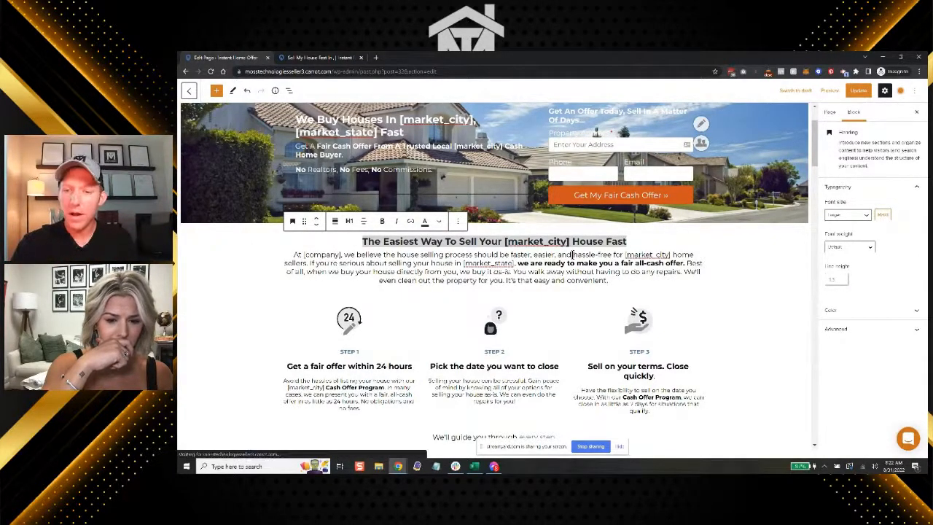
left_click(846, 216)
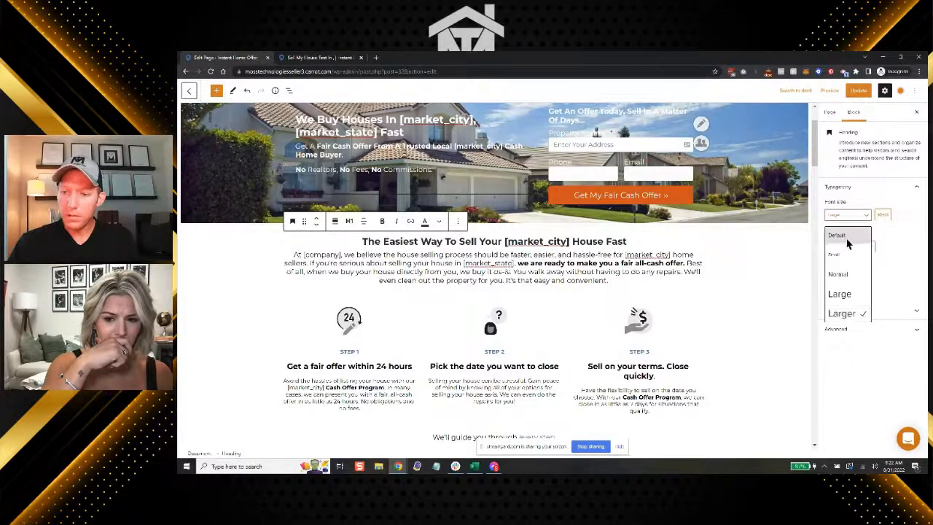
left_click(840, 234)
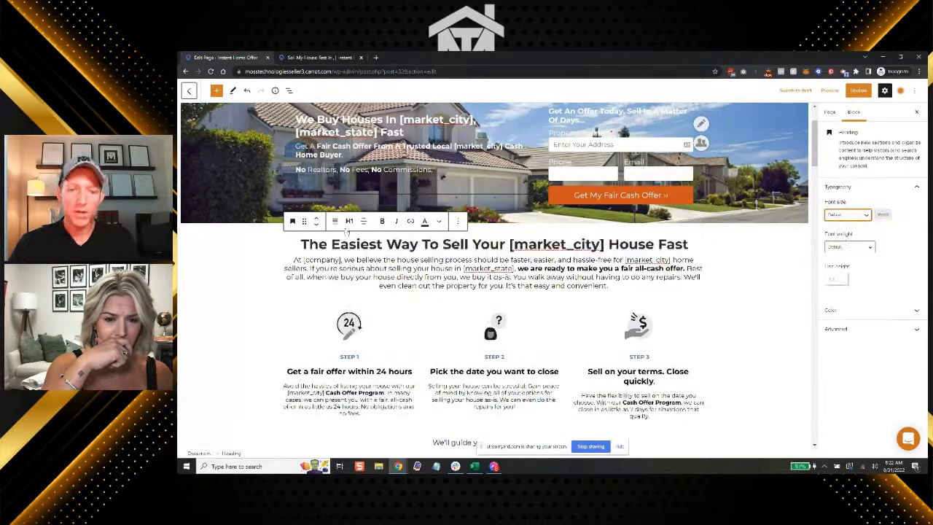
Change the "What are the benefits of selling directly to [company]?" heading to level H1
scroll(416, 257, "down", 1)
scroll(416, 263, "down", 2)
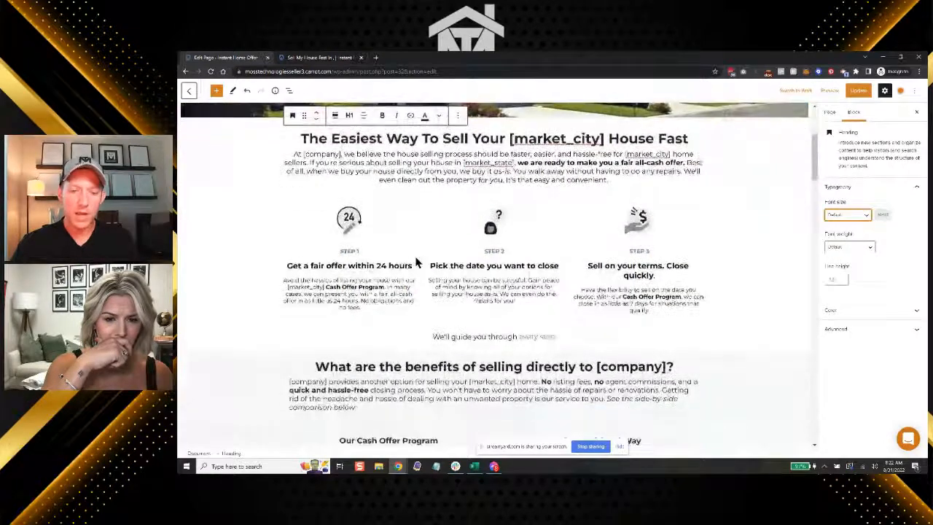
left_click(419, 266)
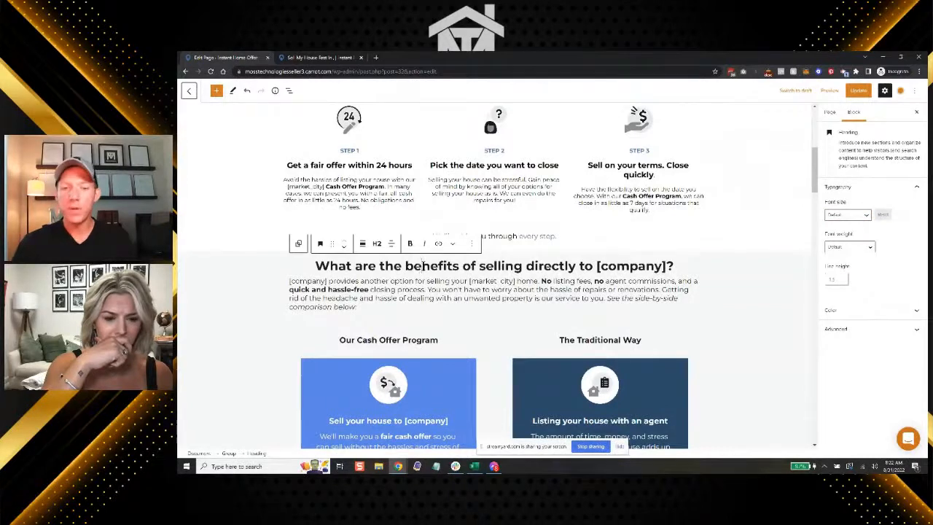
left_click(377, 244)
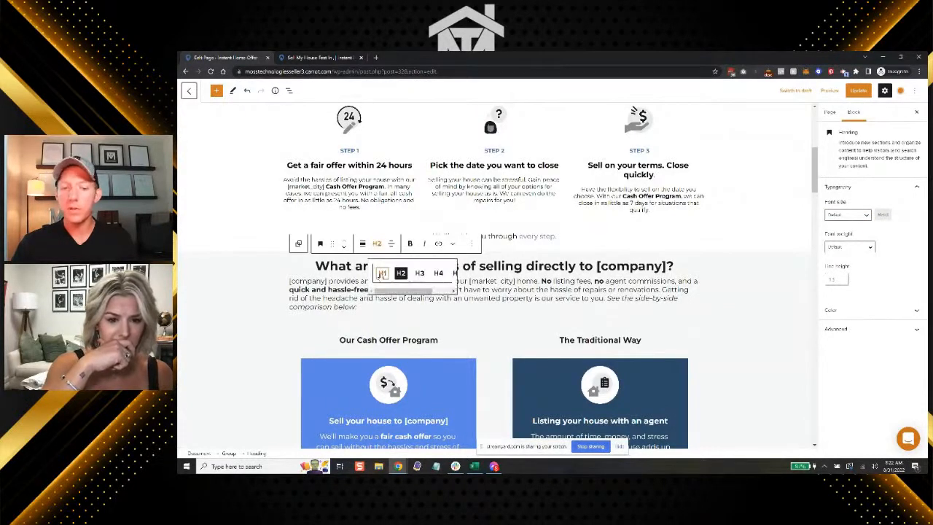
left_click(382, 273)
Change the "Trusted And Reliable Local [market_city] Homebuyers" heading to level H1
scroll(497, 273, "down", 10)
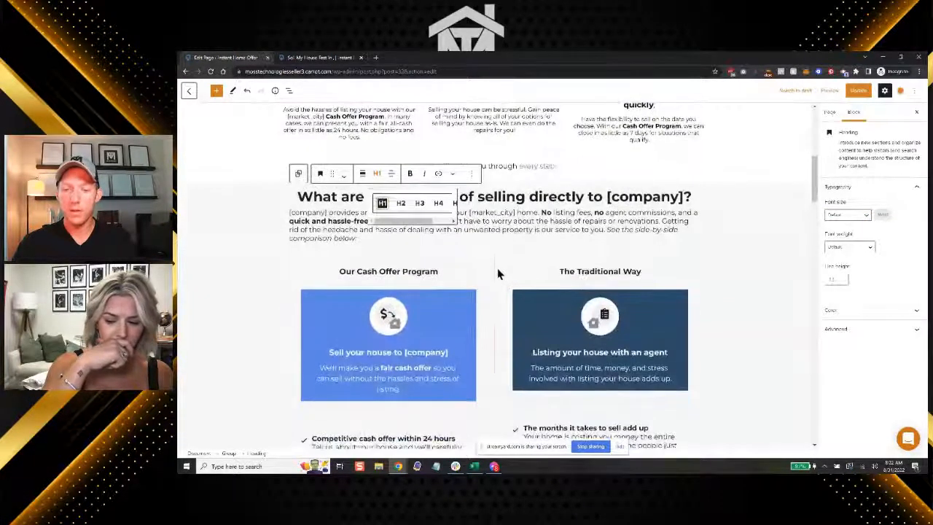
scroll(497, 274, "down", 3)
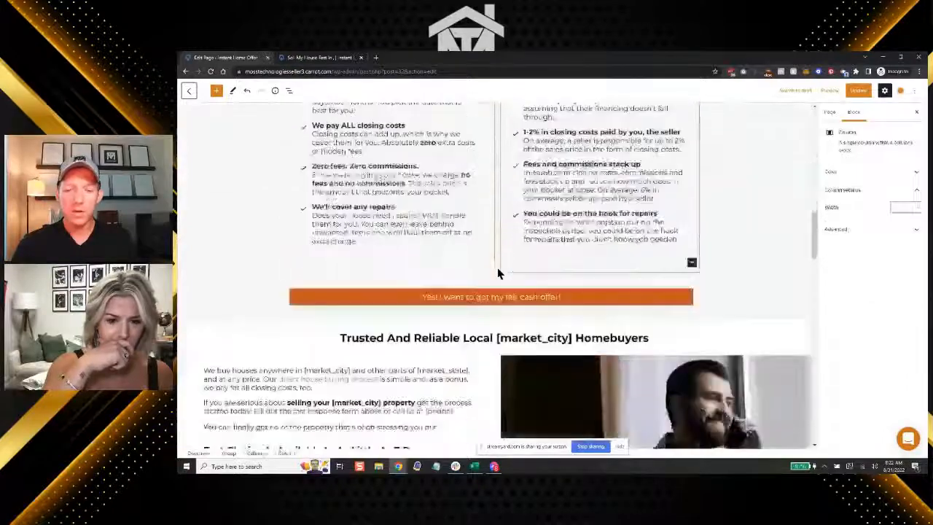
left_click(448, 309)
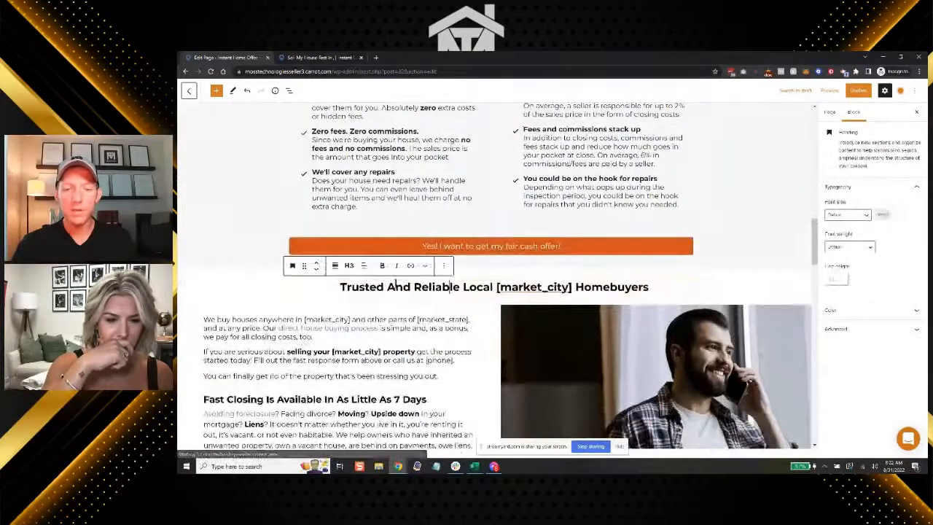
left_click(349, 266)
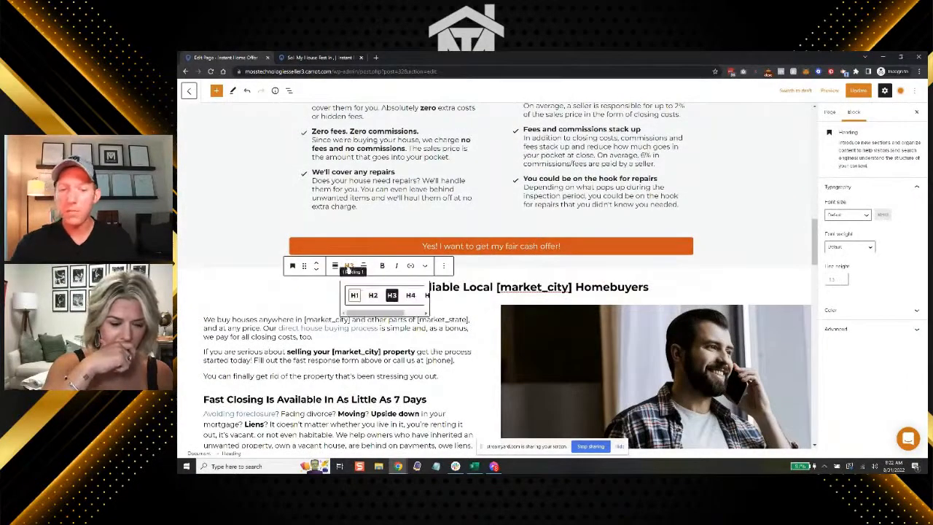
left_click(354, 295)
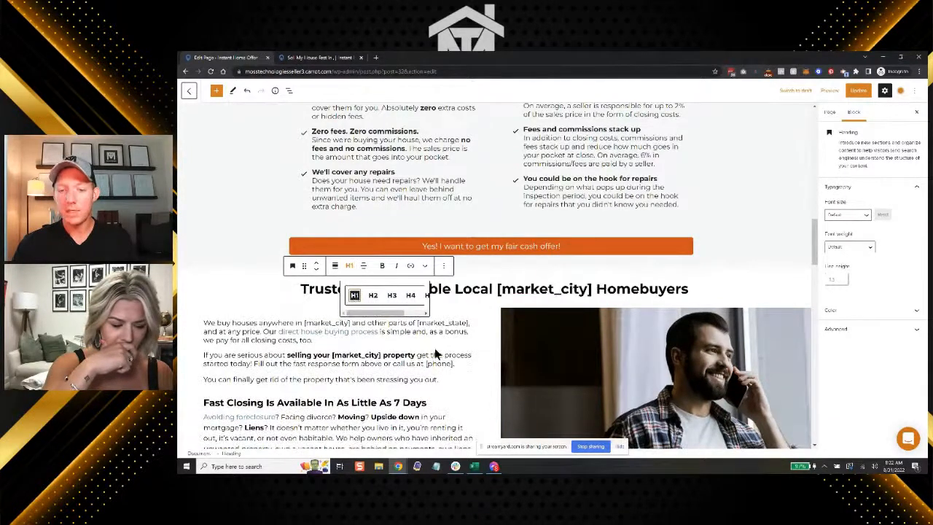
left_click(470, 318)
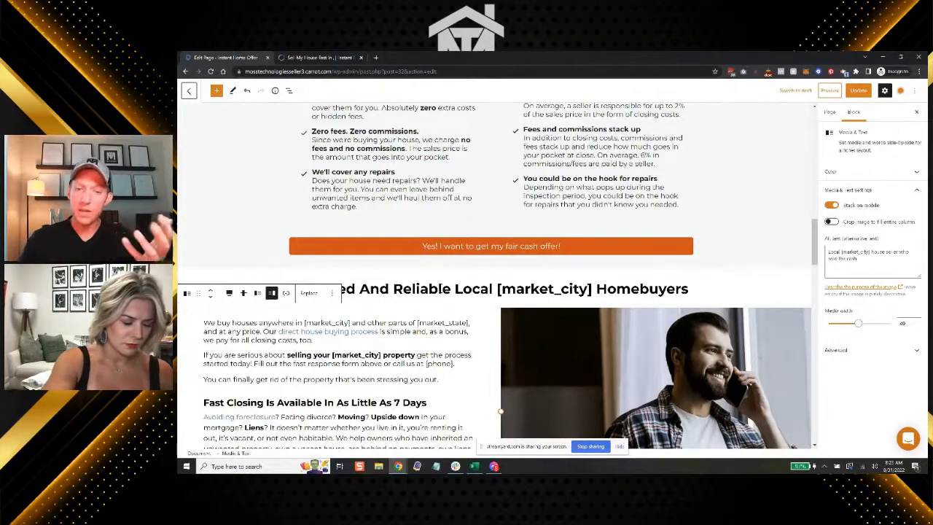
left_click(475, 288)
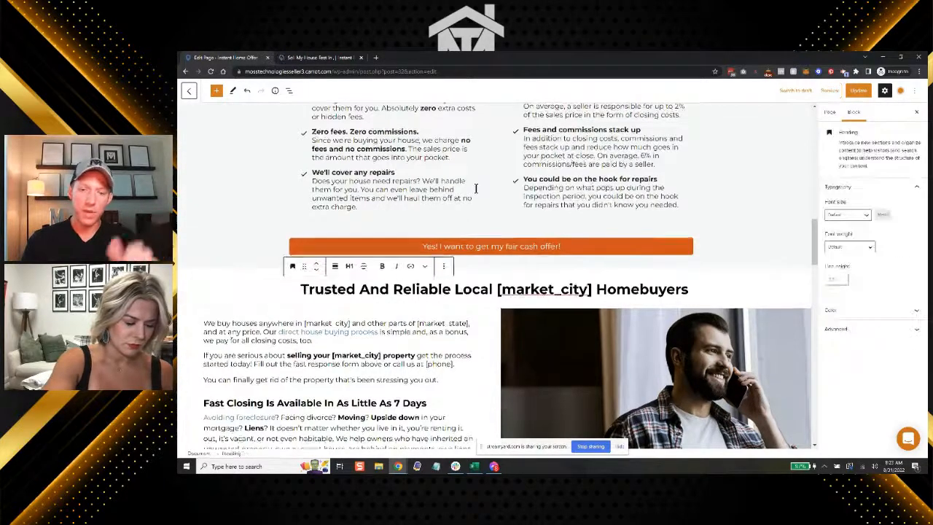
Switch to the other browser window, where the St Charles County House Buyers Home page is being edited
scroll(475, 188, "up", 2)
scroll(475, 189, "up", 8)
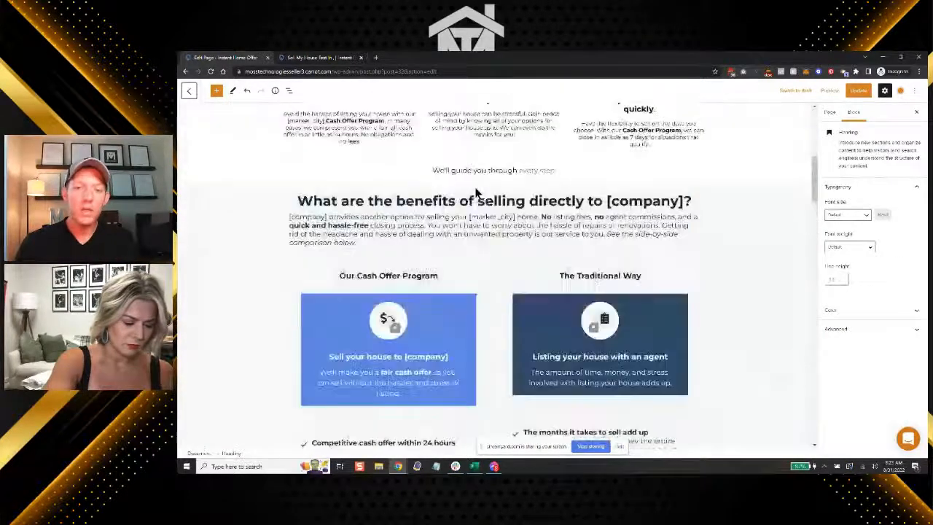
scroll(475, 193, "up", 3)
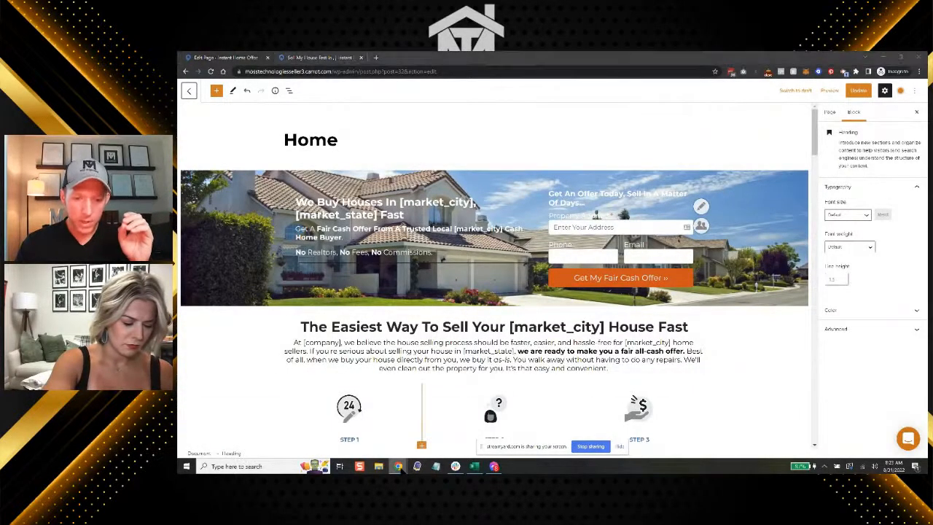
mouse_move(400, 467)
left_click(401, 438)
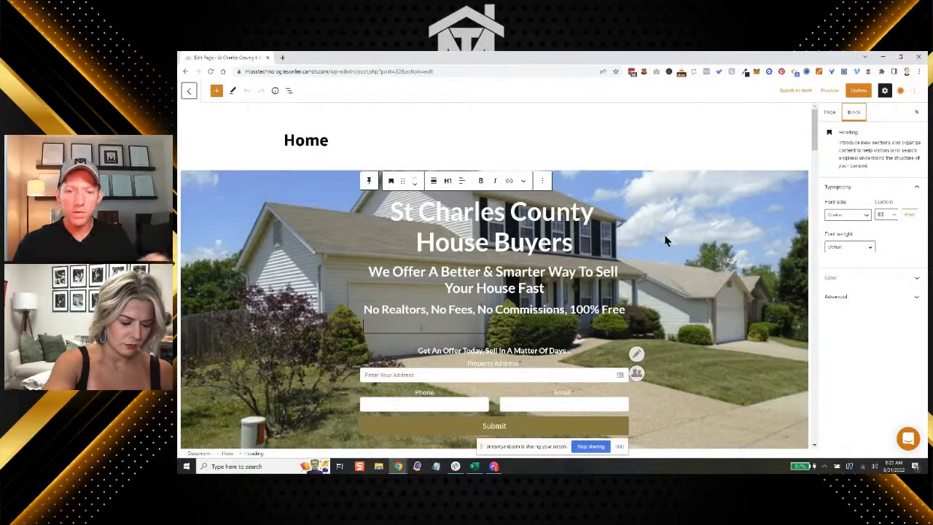
Try custom font sizes on the "St Charles County House Buyers Can Buy Your Property Today!" heading, including 60, and leave it at 70
scroll(664, 241, "down", 1)
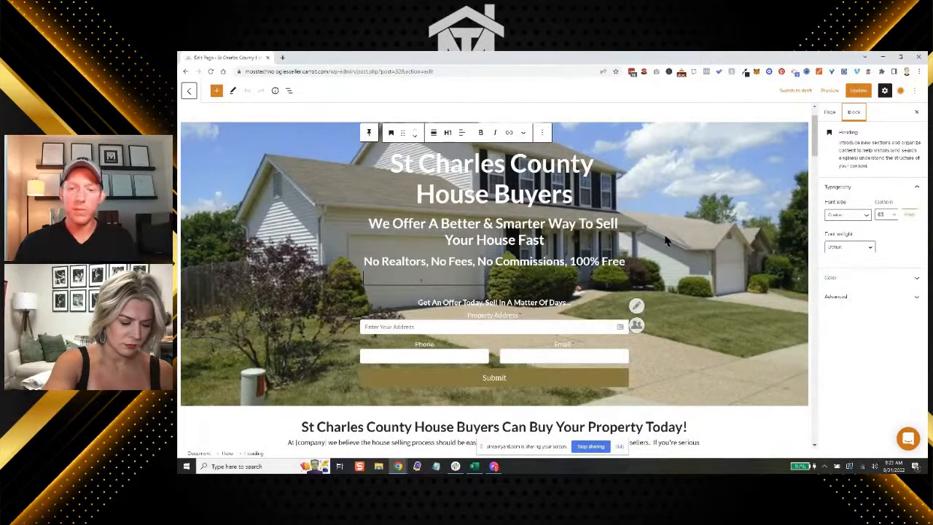
scroll(665, 241, "down", 3)
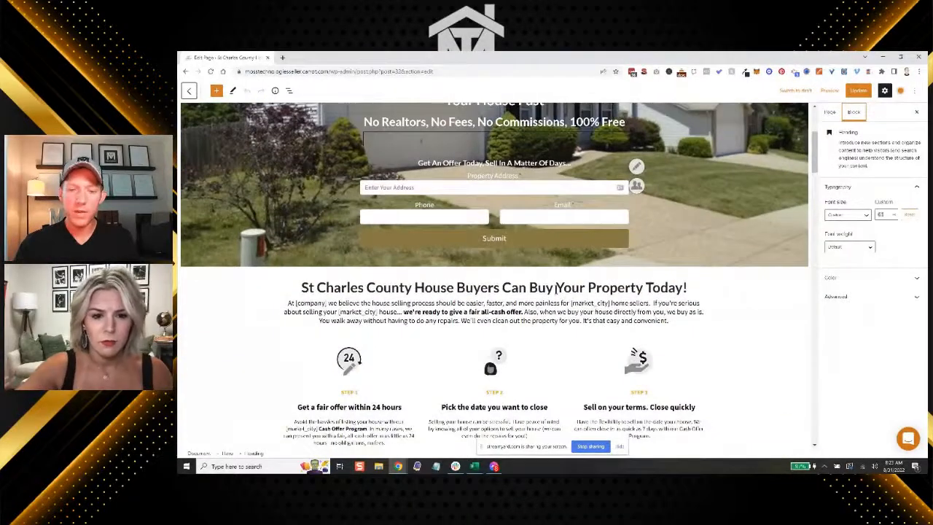
triple_click(557, 288)
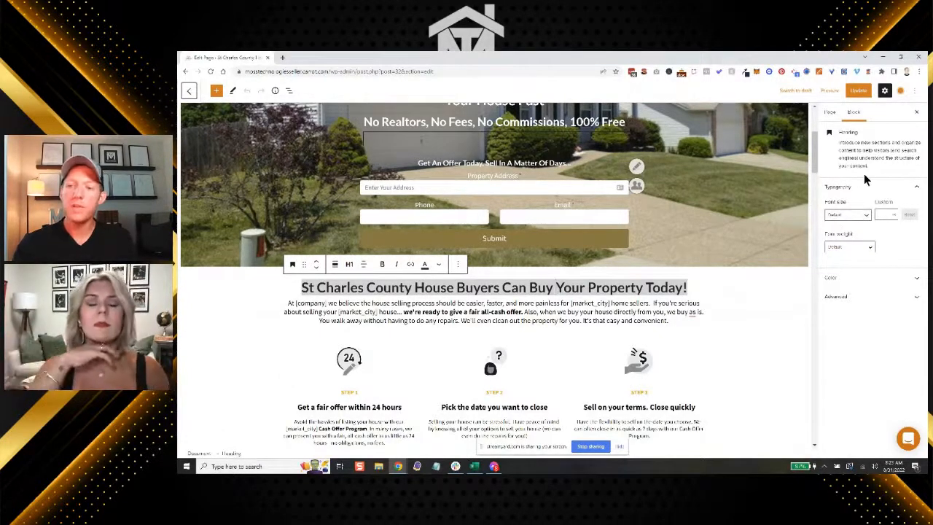
left_click(856, 215)
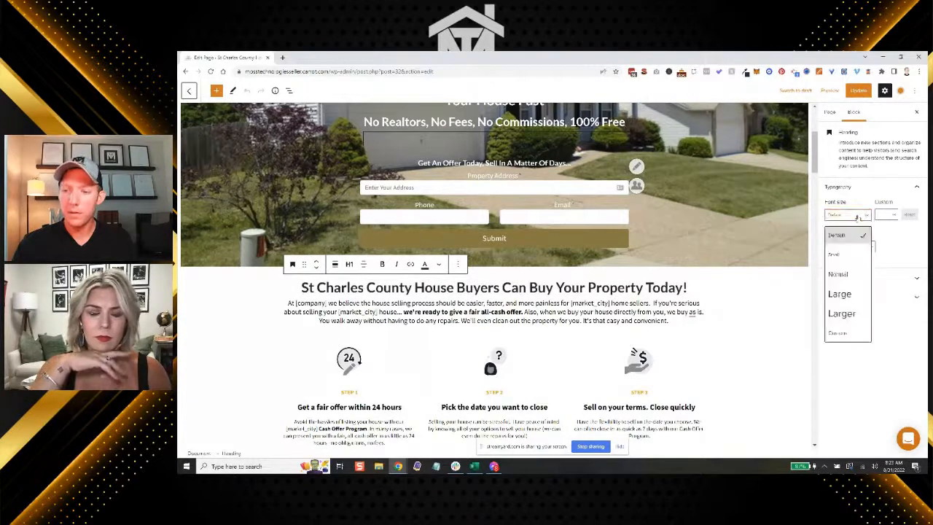
left_click(866, 215)
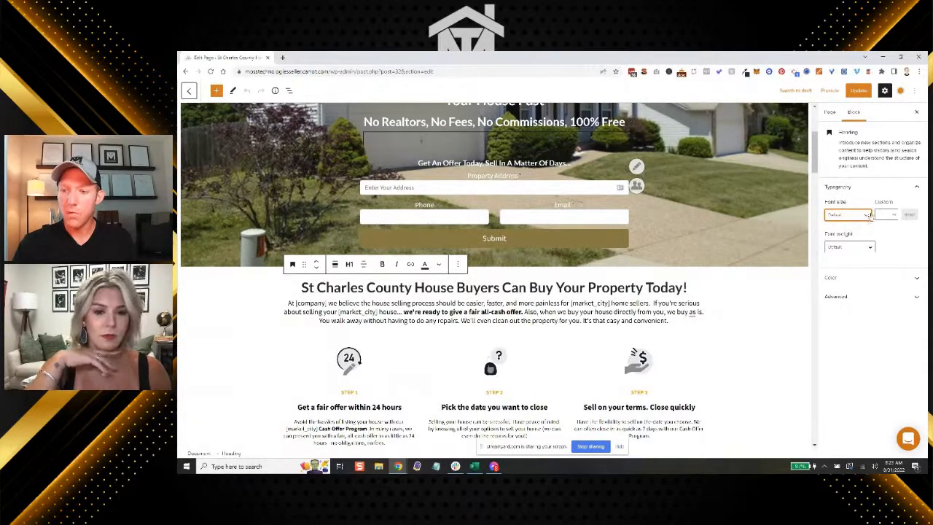
left_click(883, 214)
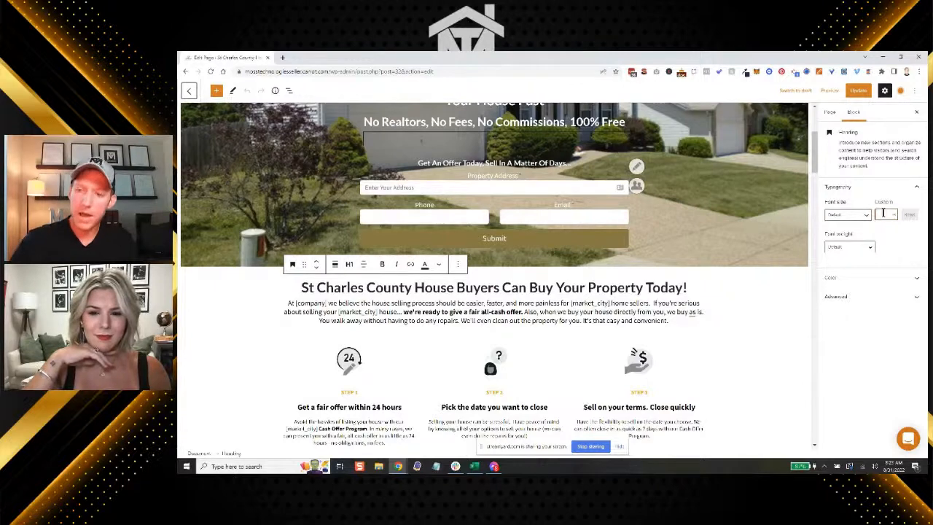
type("30")
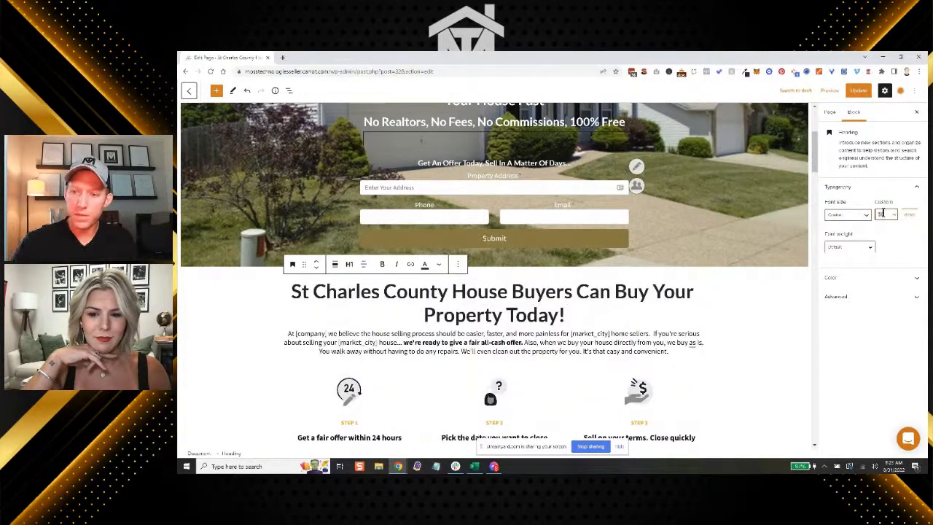
type("60")
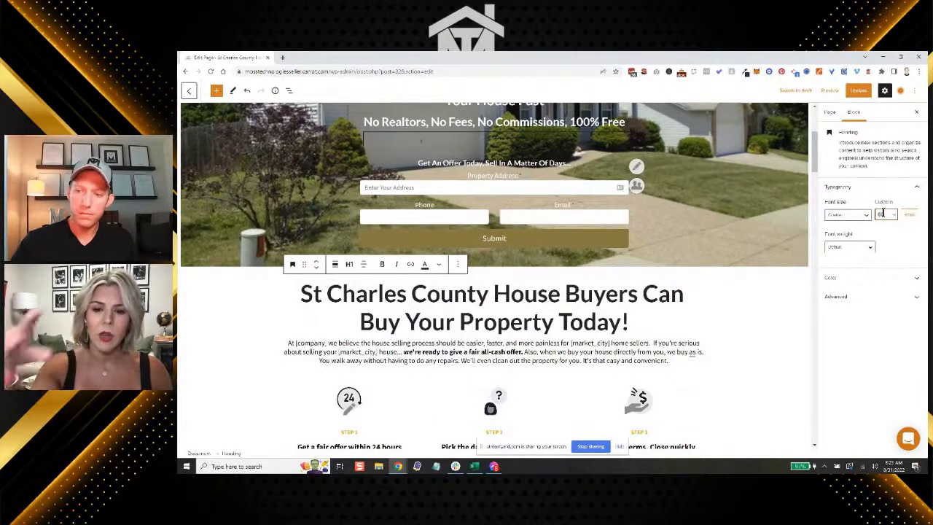
type("70")
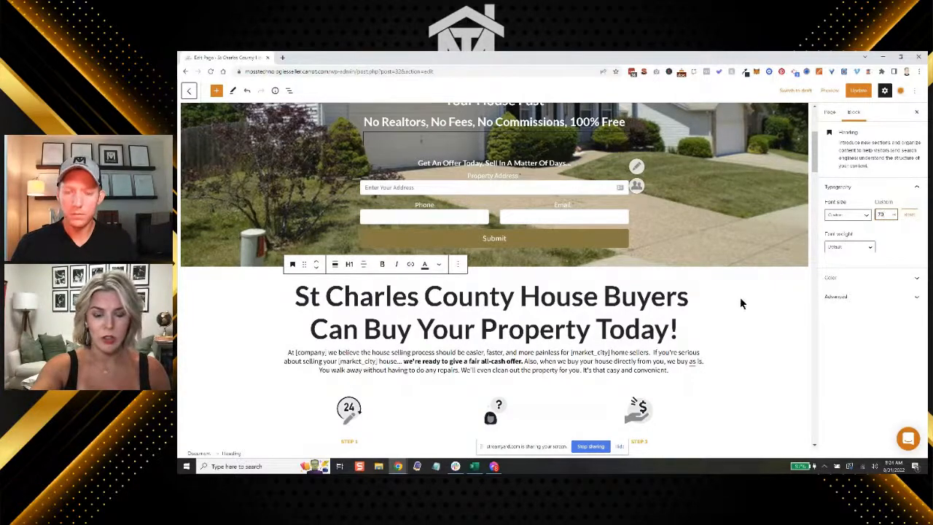
scroll(734, 310, "up", 3)
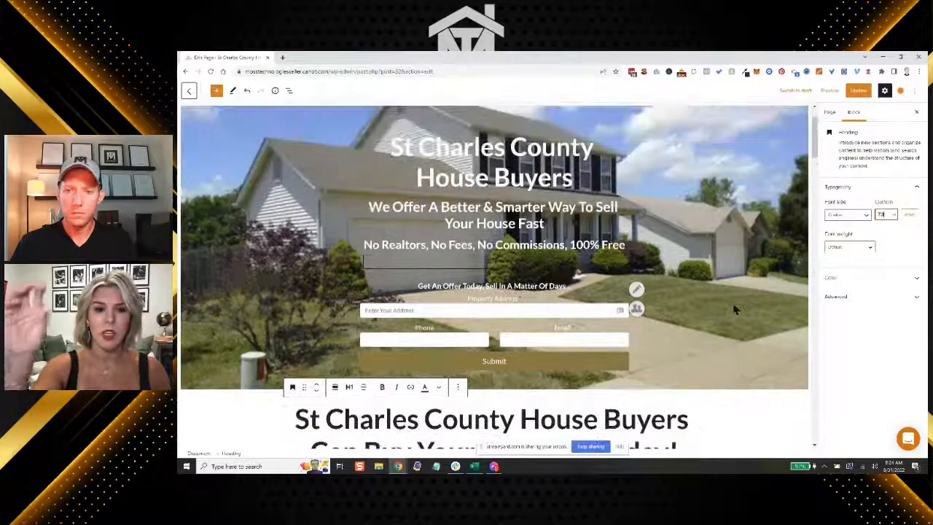
scroll(733, 310, "down", 3)
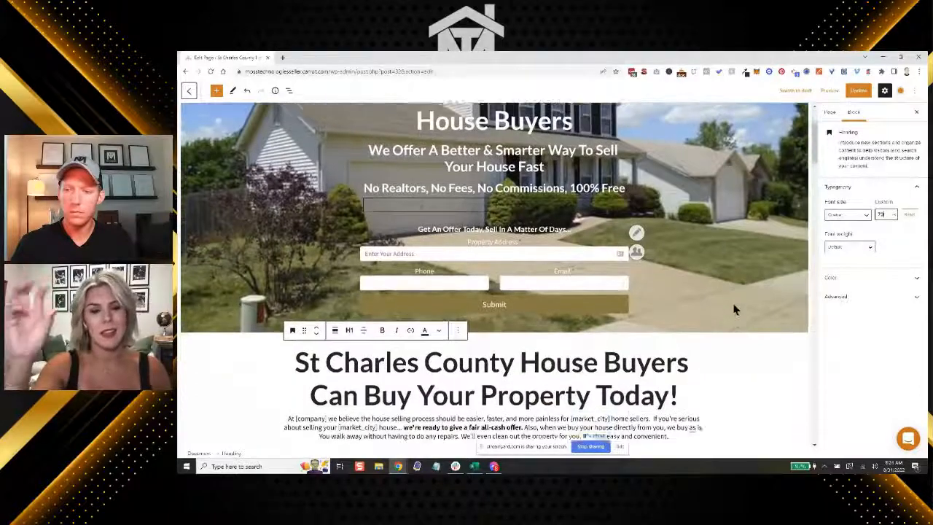
scroll(734, 310, "down", 2)
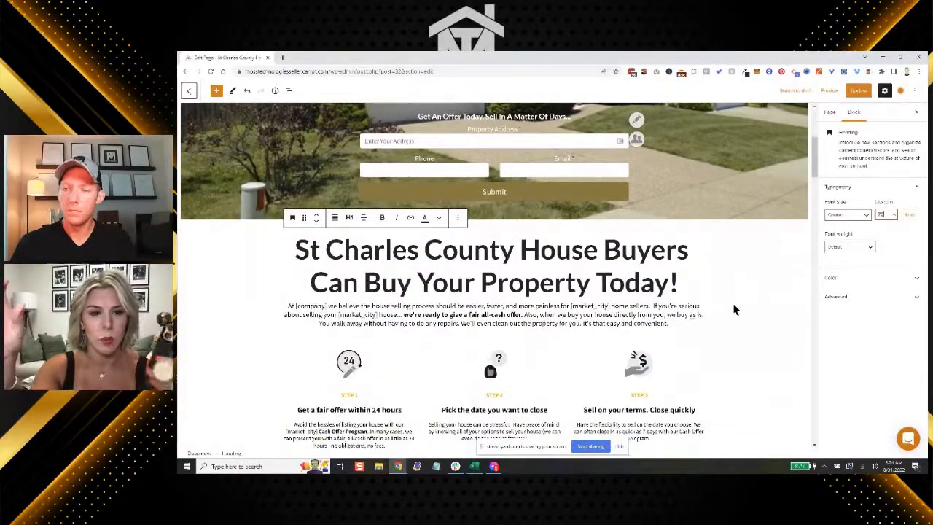
scroll(734, 310, "down", 2)
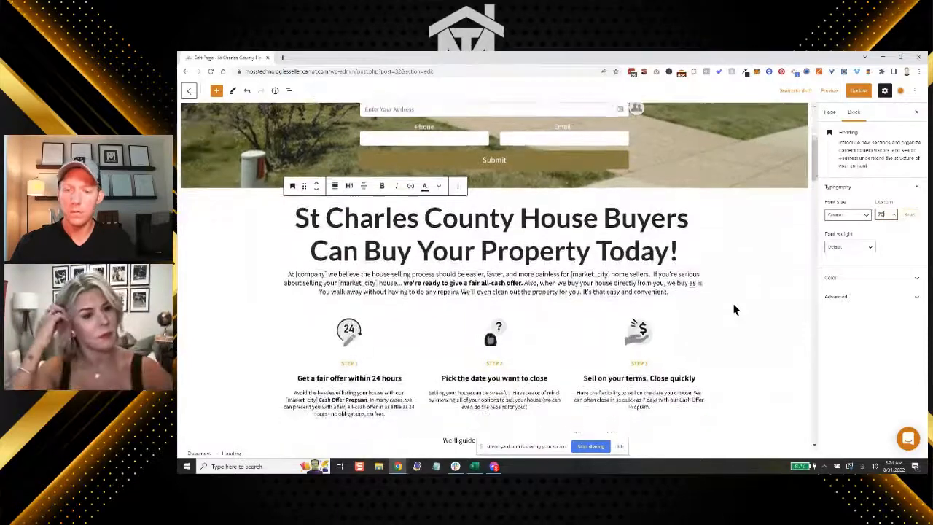
scroll(734, 309, "down", 2)
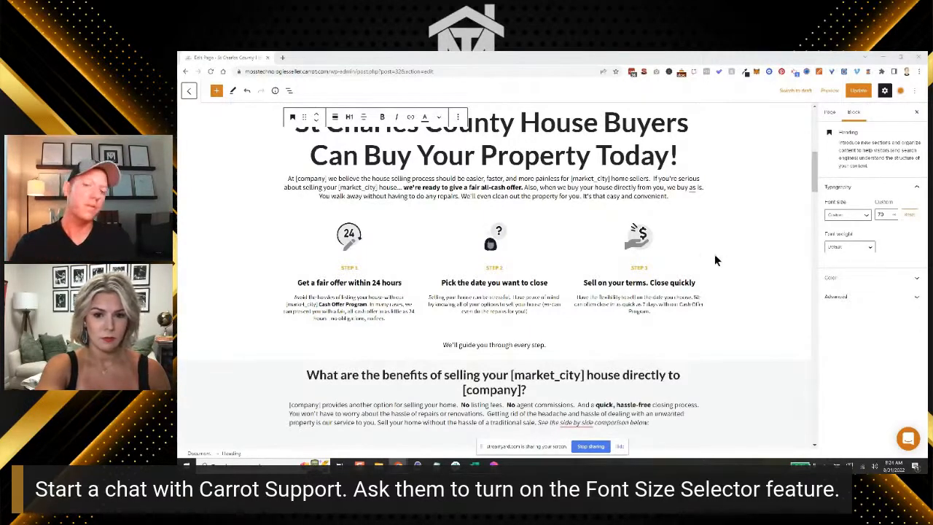
scroll(726, 236, "up", 5)
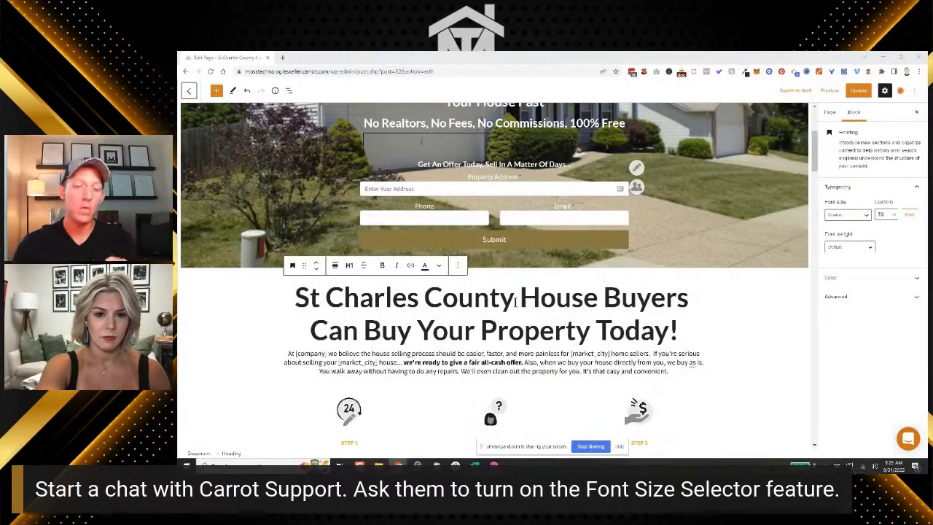
Set a custom font size of 30 on the intro paragraph below the "St Charles County House Buyers Can Buy Your Property Today!" heading
triple_click(516, 302)
scroll(515, 302, "down", 2)
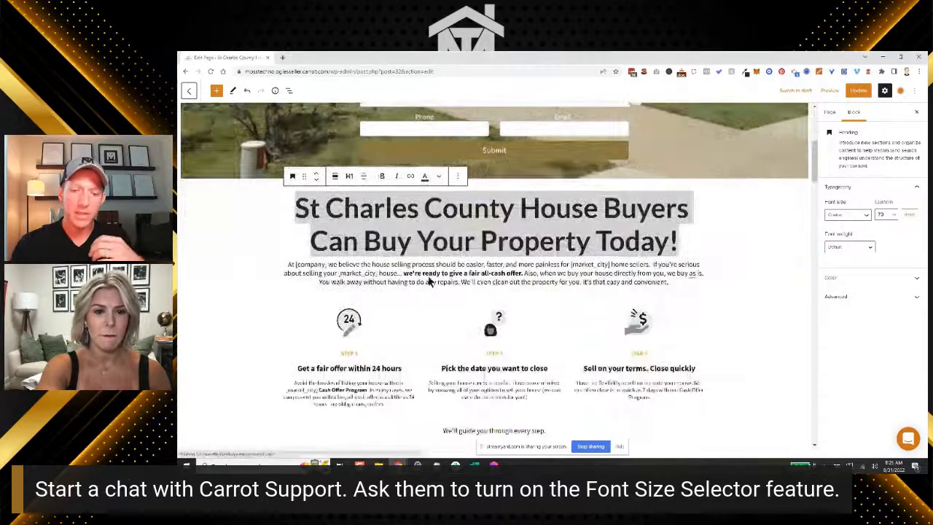
left_click(408, 272)
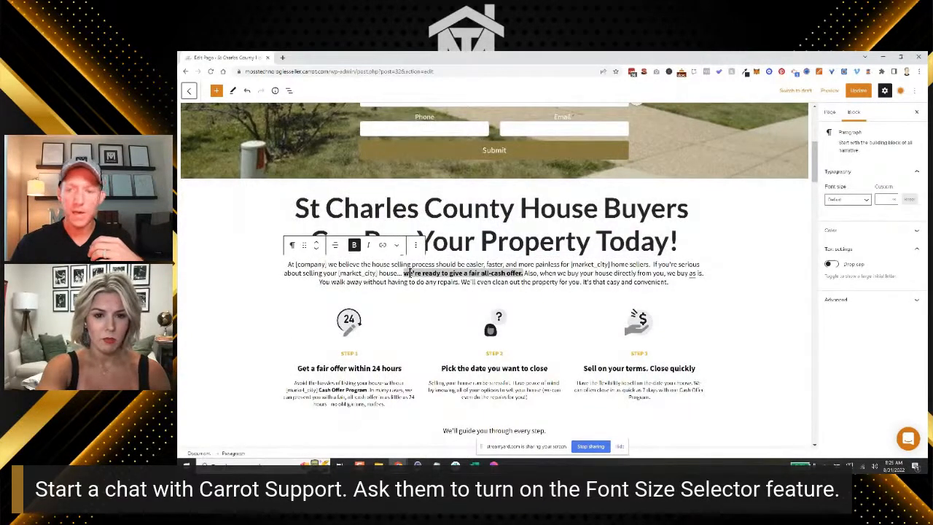
left_click(884, 198)
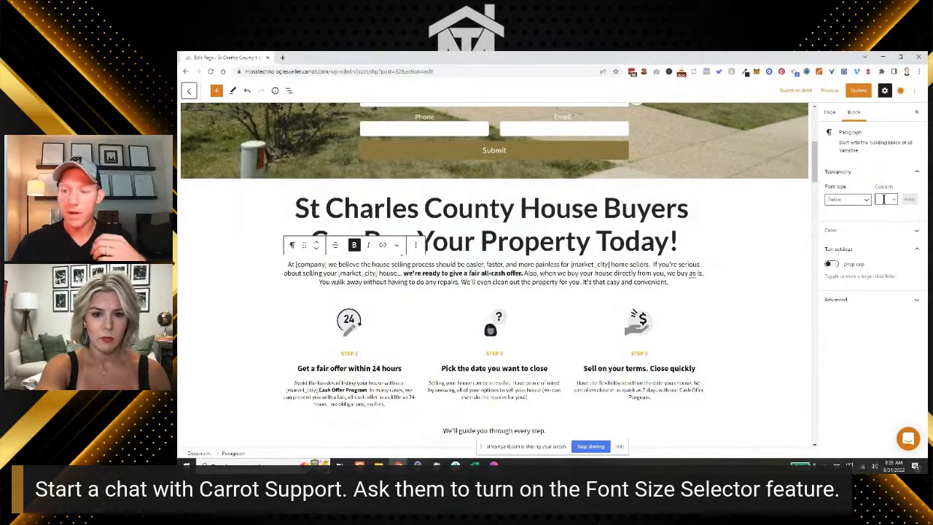
type("30")
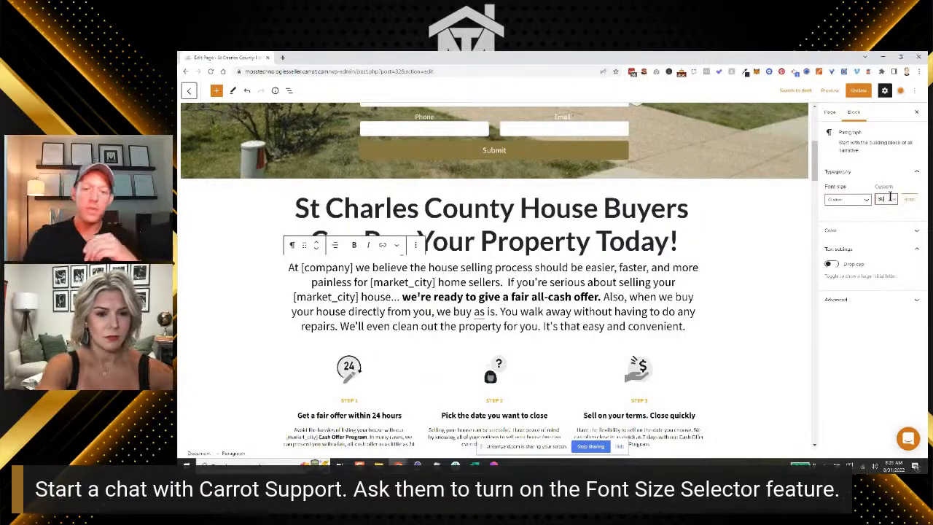
scroll(688, 296, "down", 3)
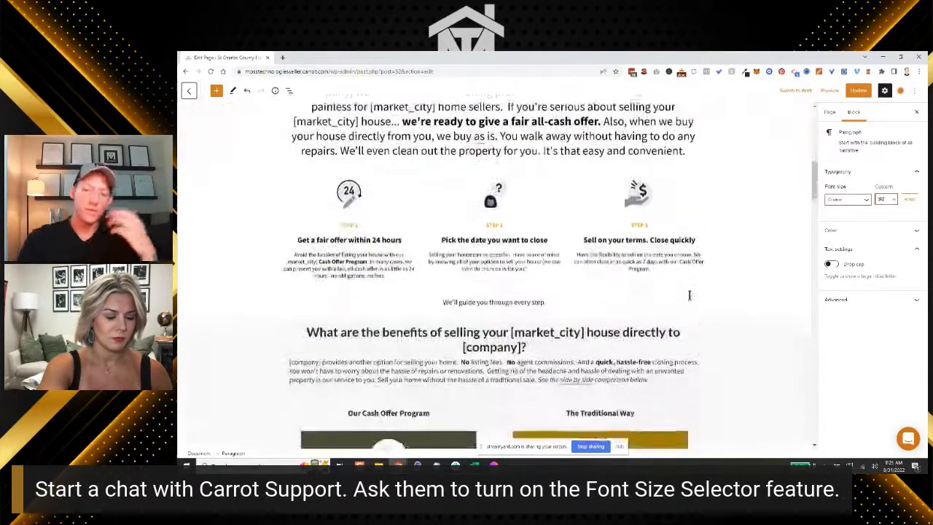
scroll(688, 292, "up", 4)
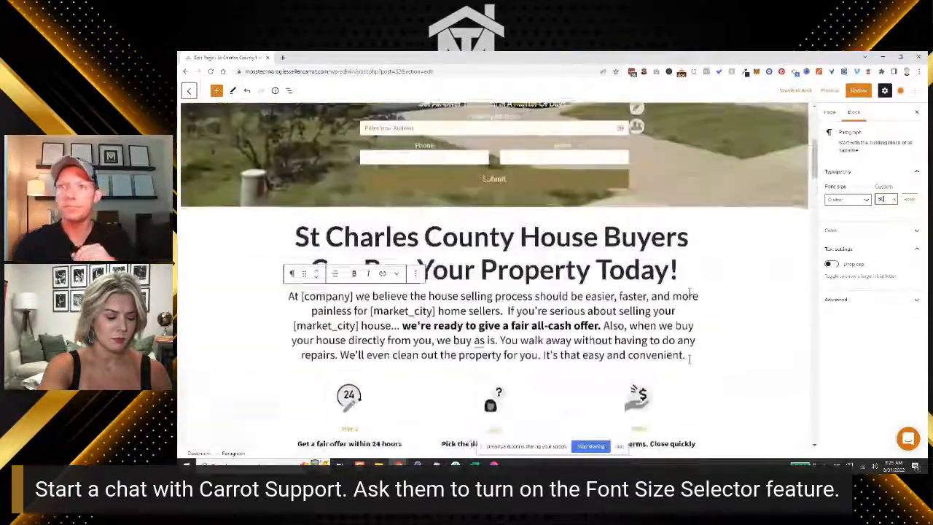
scroll(689, 292, "up", 3)
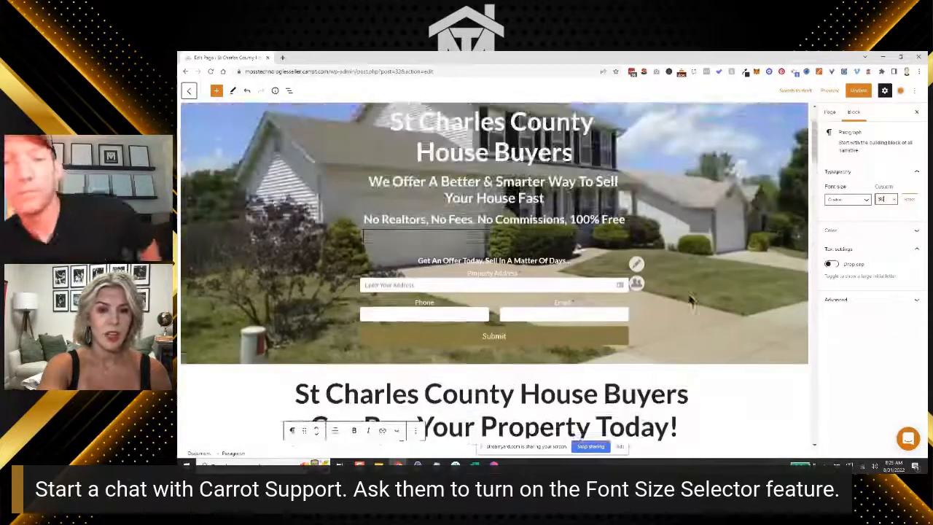
scroll(690, 297, "up", 1)
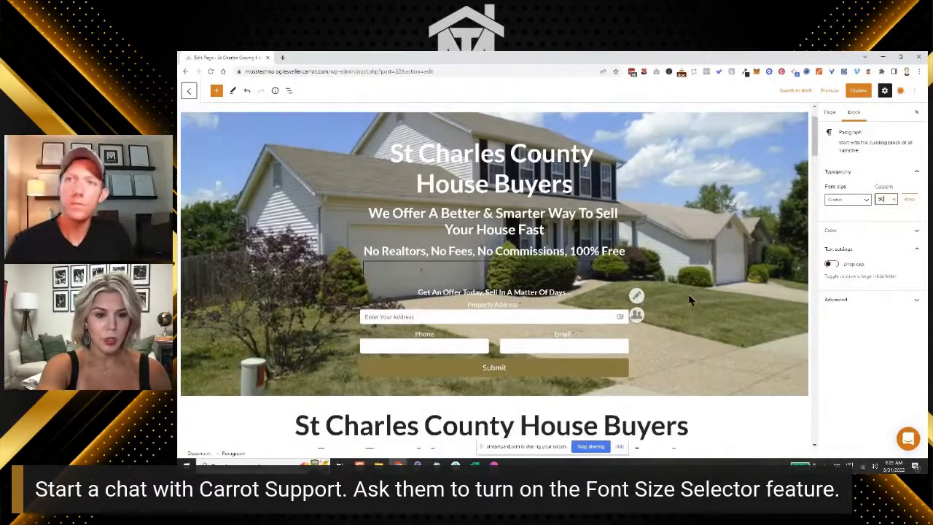